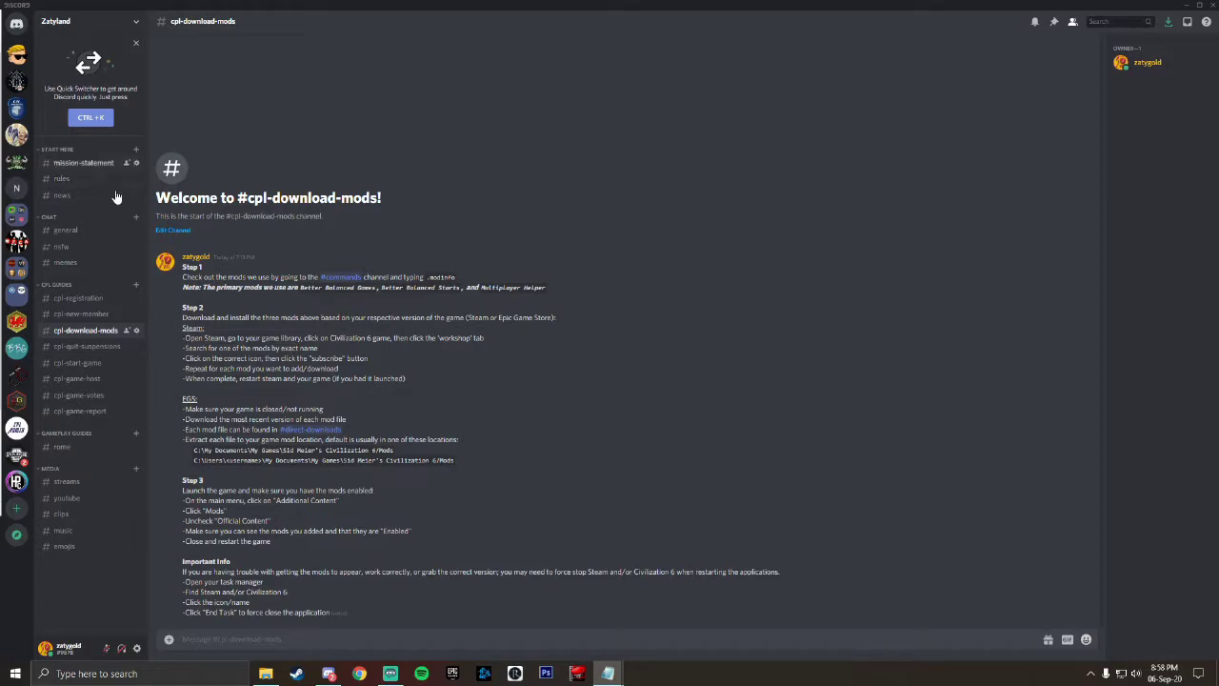
Glance at the commands channel, return to #cpl-download-mods, then bring Steam forward.
left_click(351, 277)
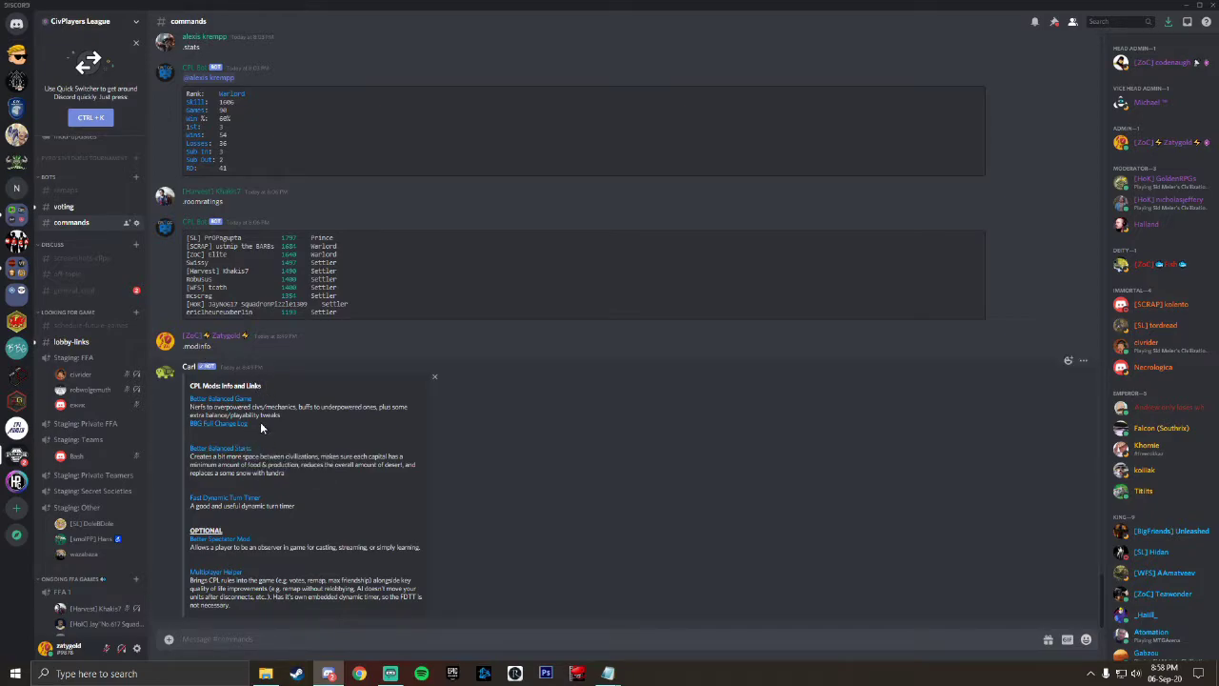
left_click(17, 402)
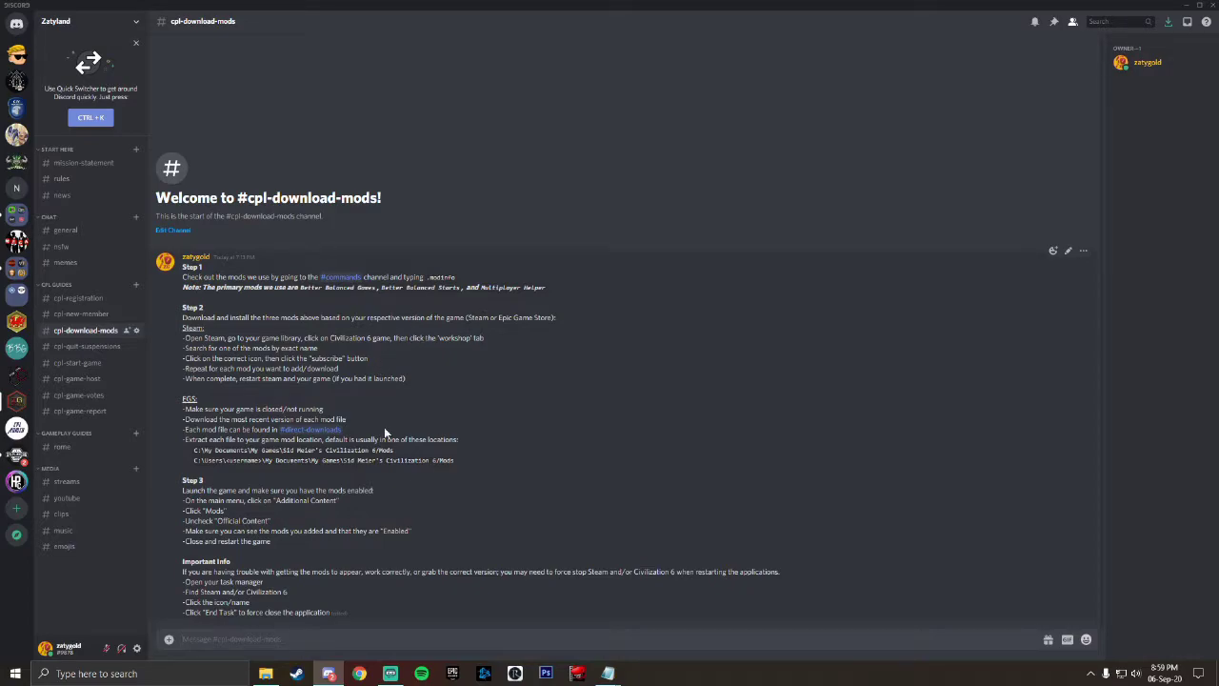
left_click(298, 676)
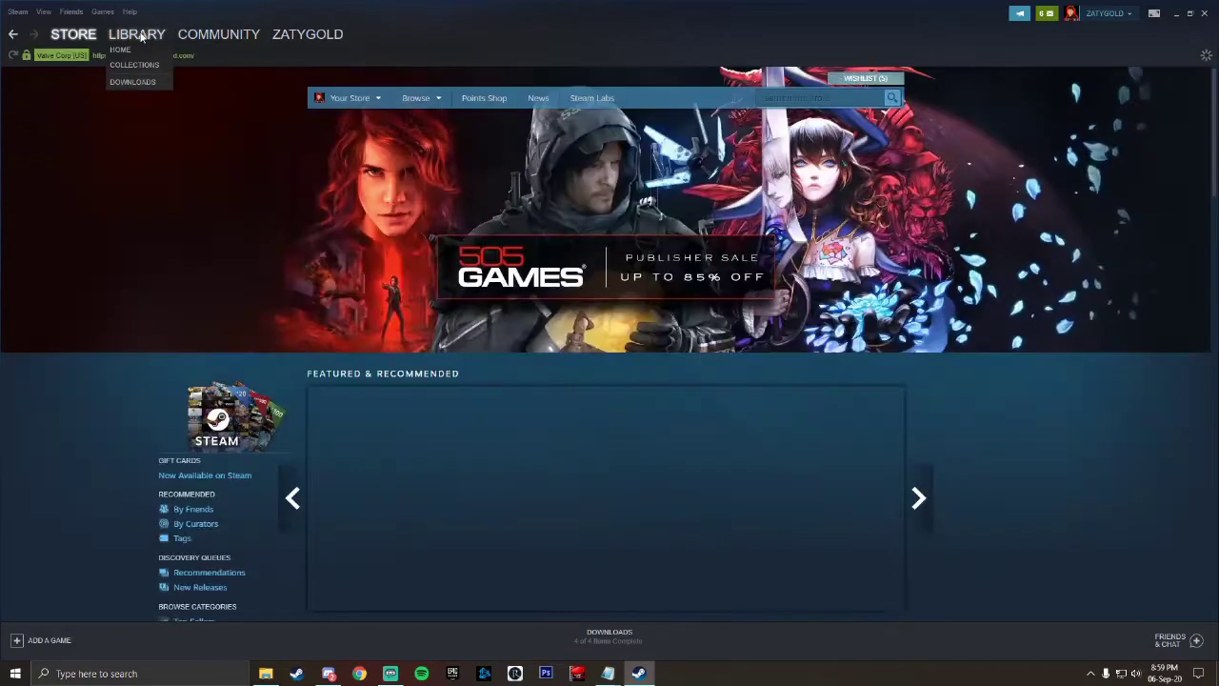
Open the Civilization VI Workshop from the library and enter 'Better balanced game' as the search.
left_click(136, 35)
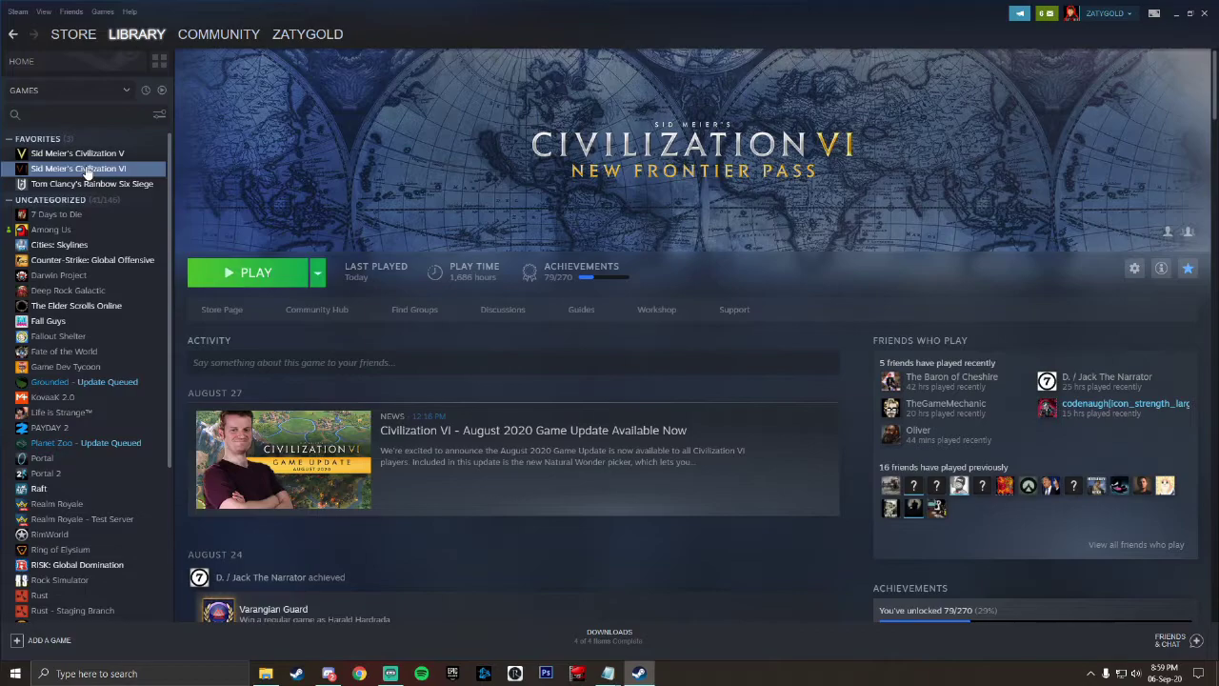
left_click(653, 312)
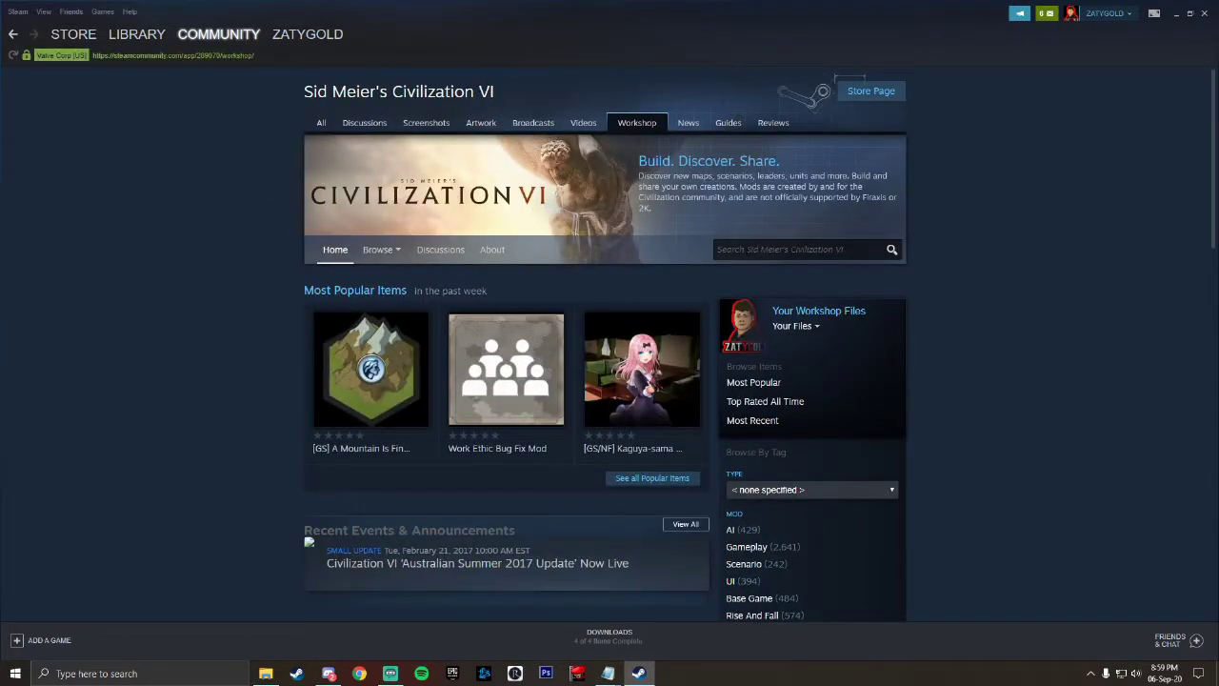
left_click(795, 248)
type("Bett")
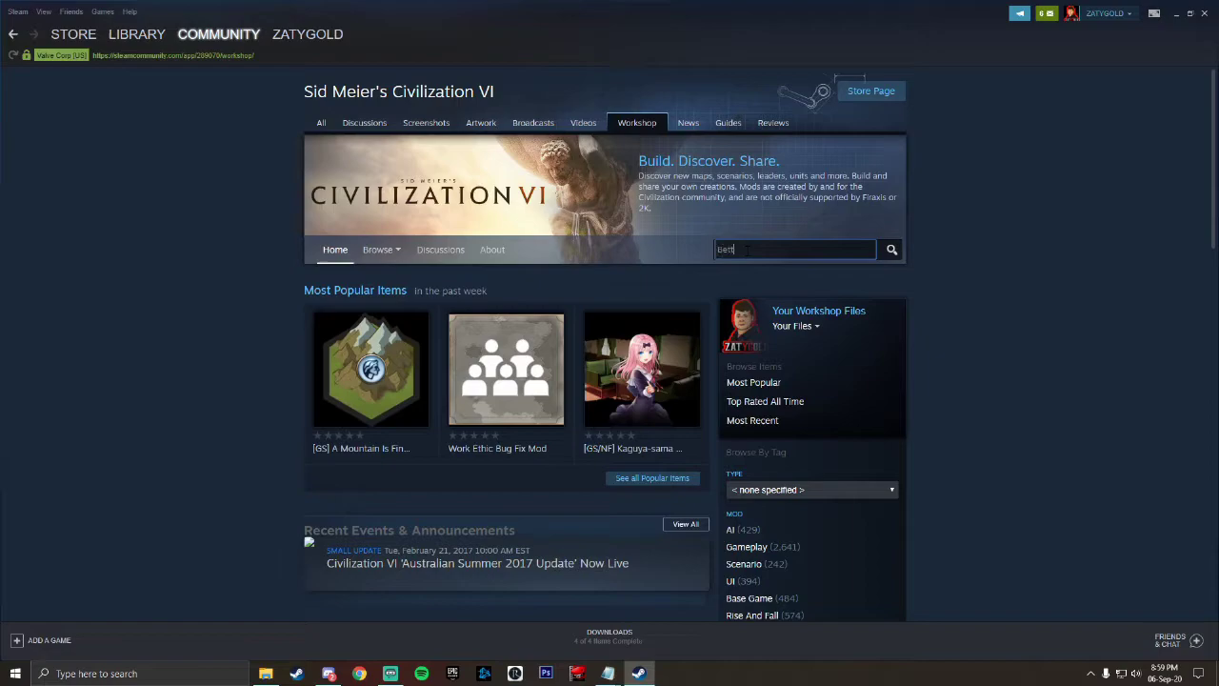
type("er balanced game")
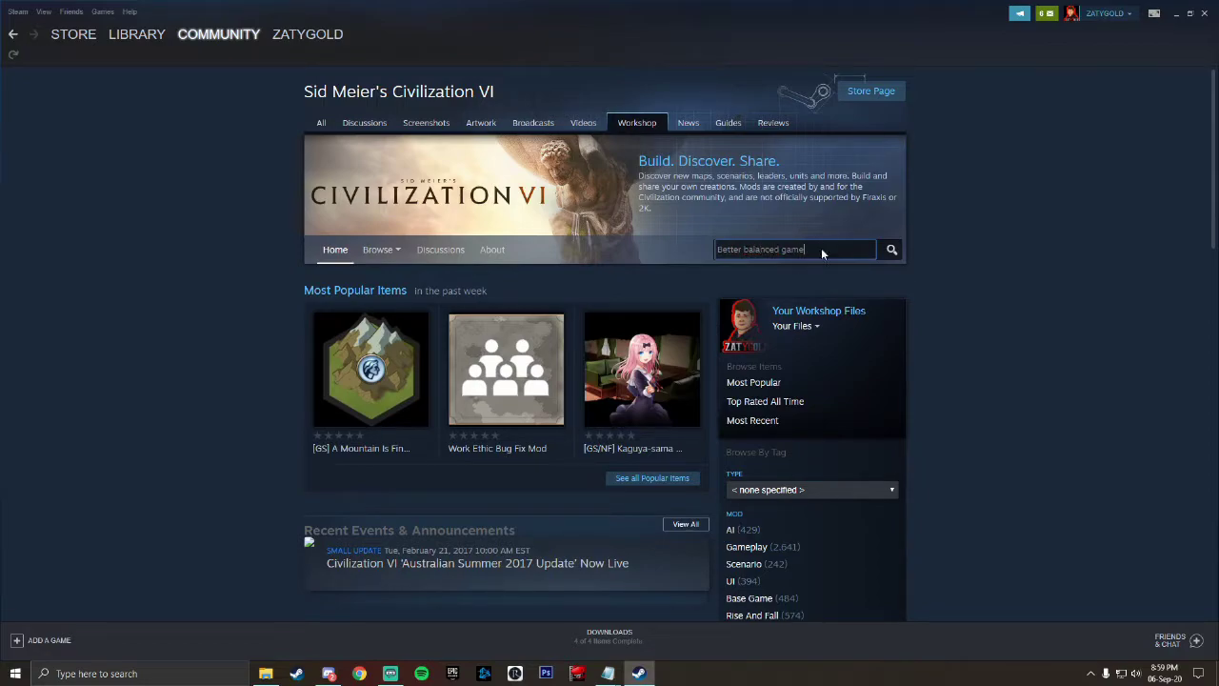
Search the Workshop and verify Better Balanced Game v3.15.1 is Subscribed, then return to results.
key("Return")
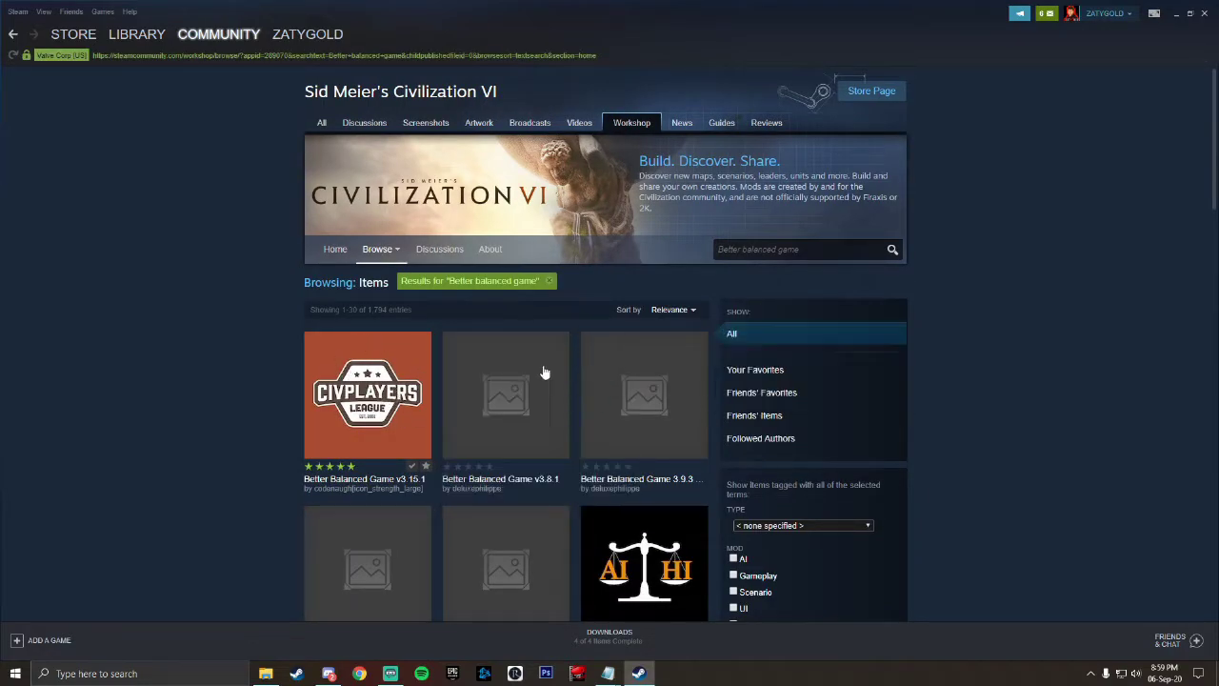
mouse_move(349, 356)
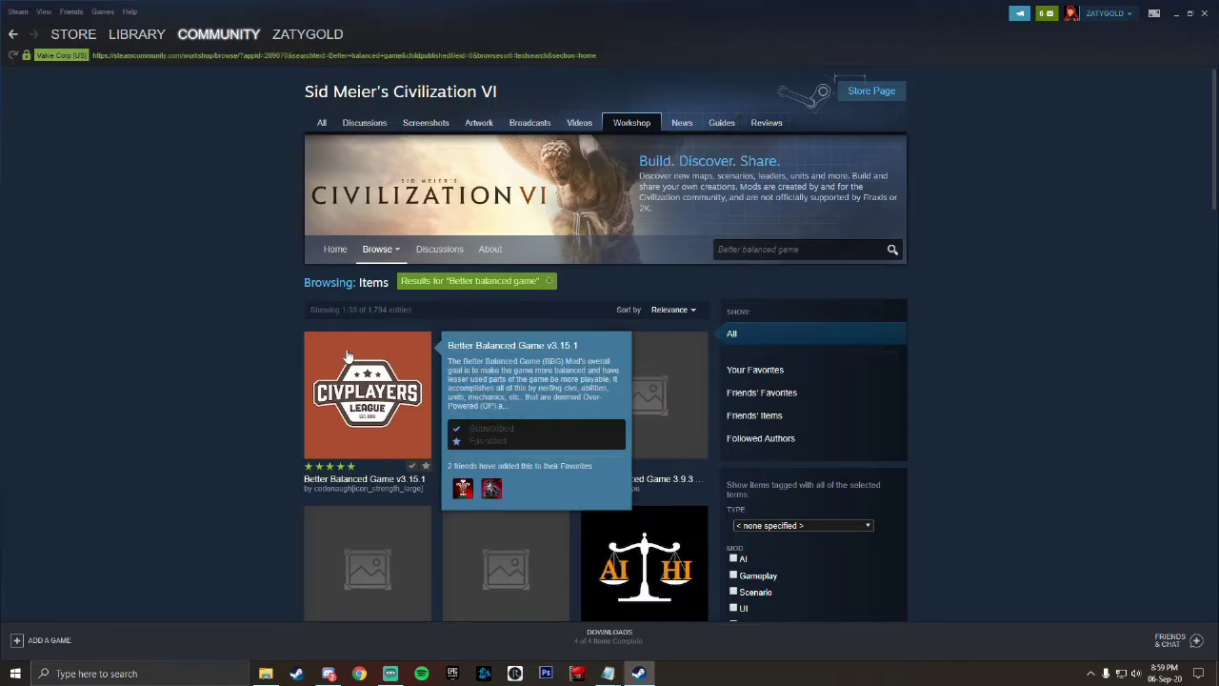
left_click(377, 393)
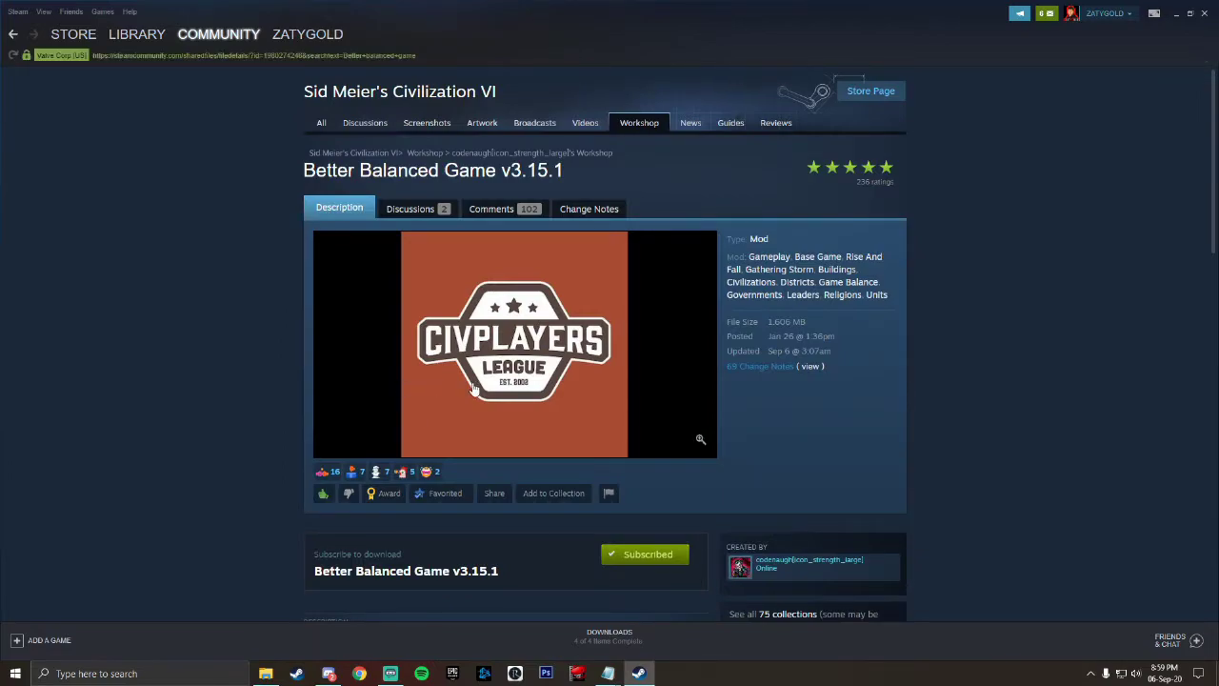
scroll(702, 435, "down", 1)
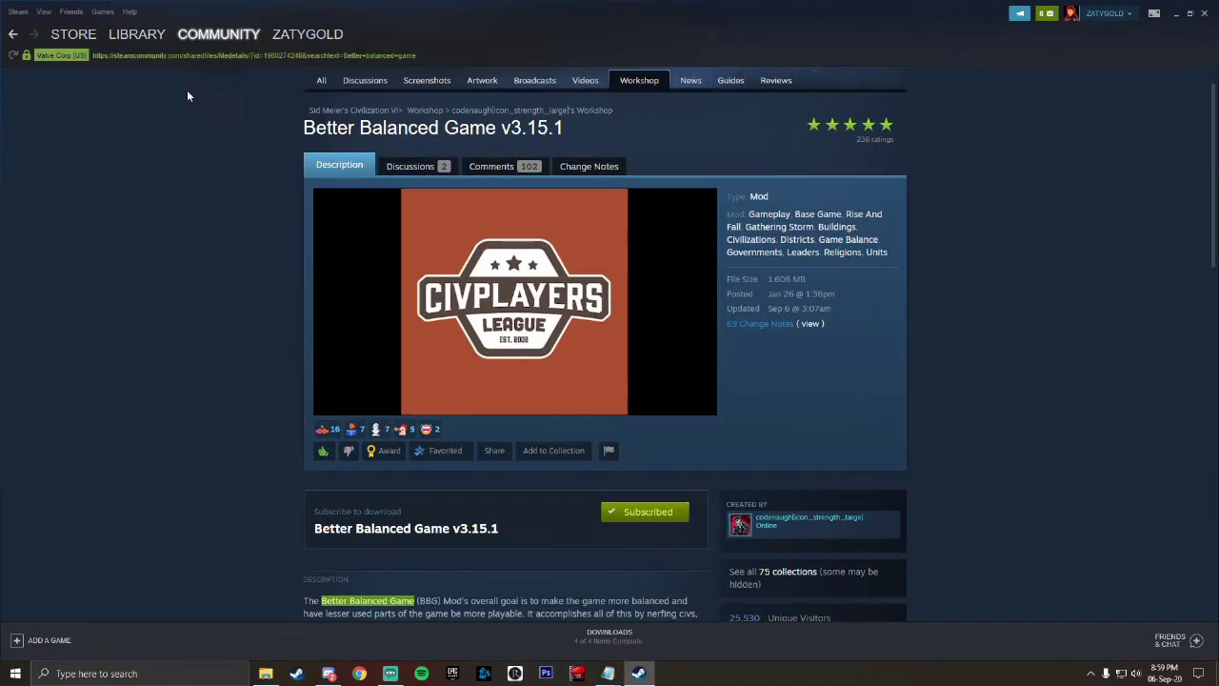
left_click(12, 36)
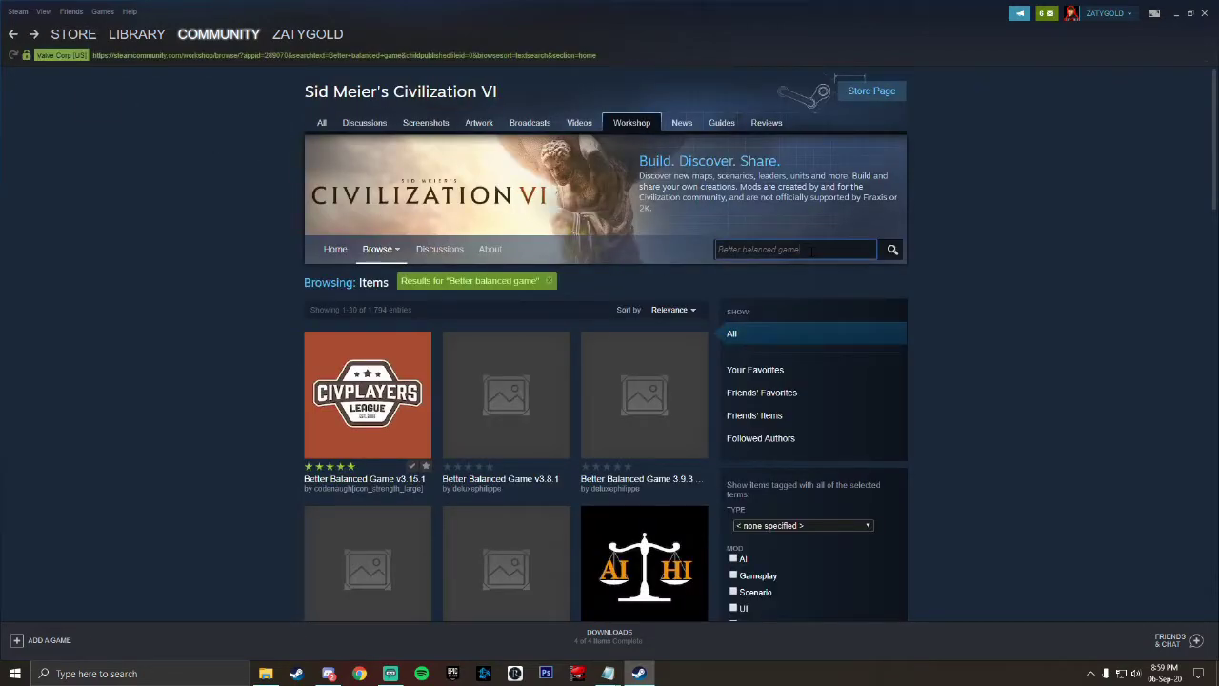
Search 'Better balanced start' and verify Better Balanced Starts is Subscribed, then go back.
key("BackSpace")
key("BackSpace")
key("BackSpace")
type("start")
key("Return")
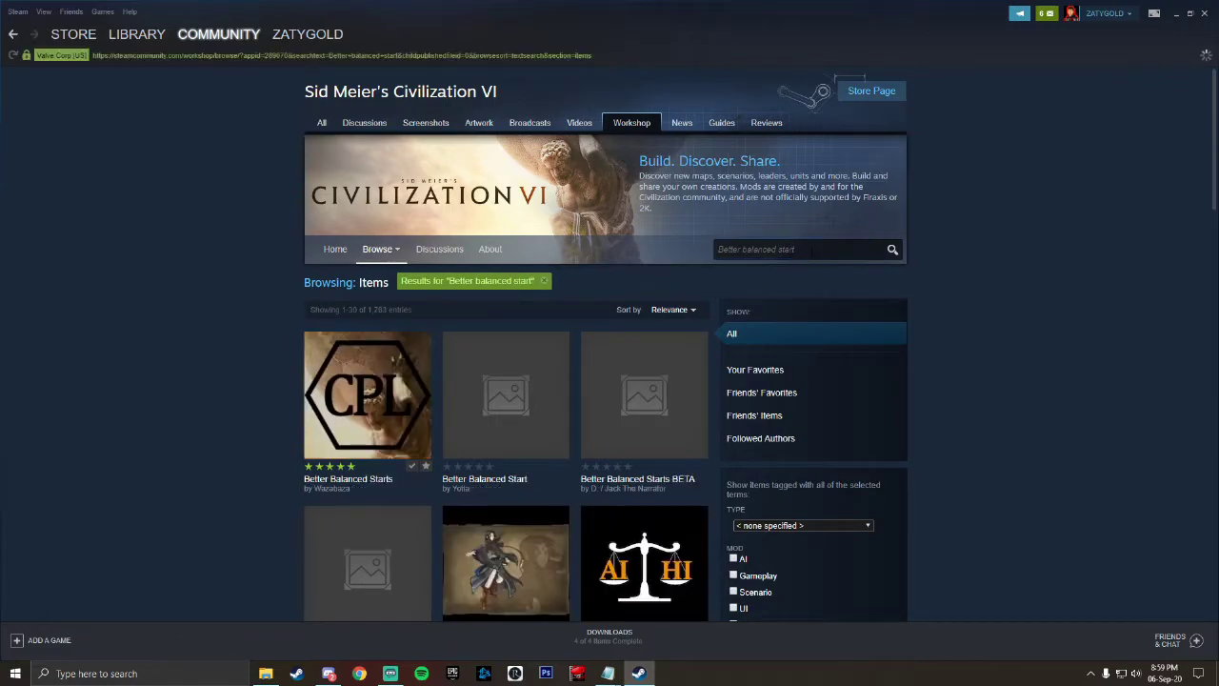
mouse_move(368, 416)
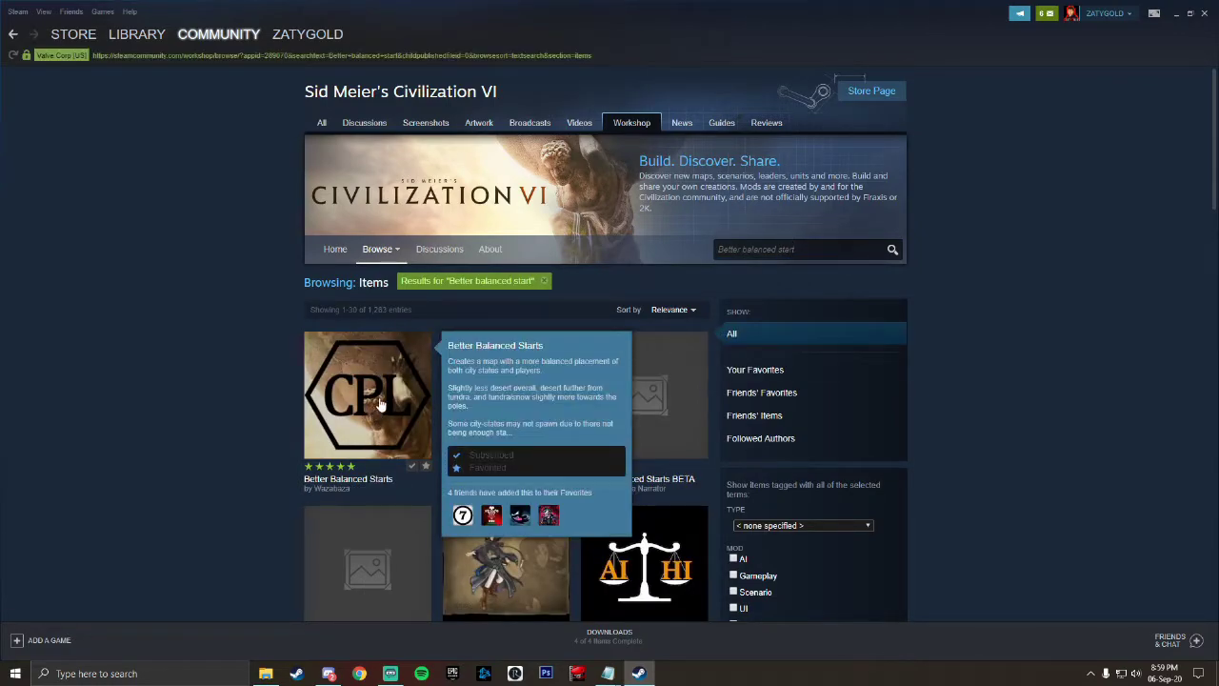
left_click(417, 413)
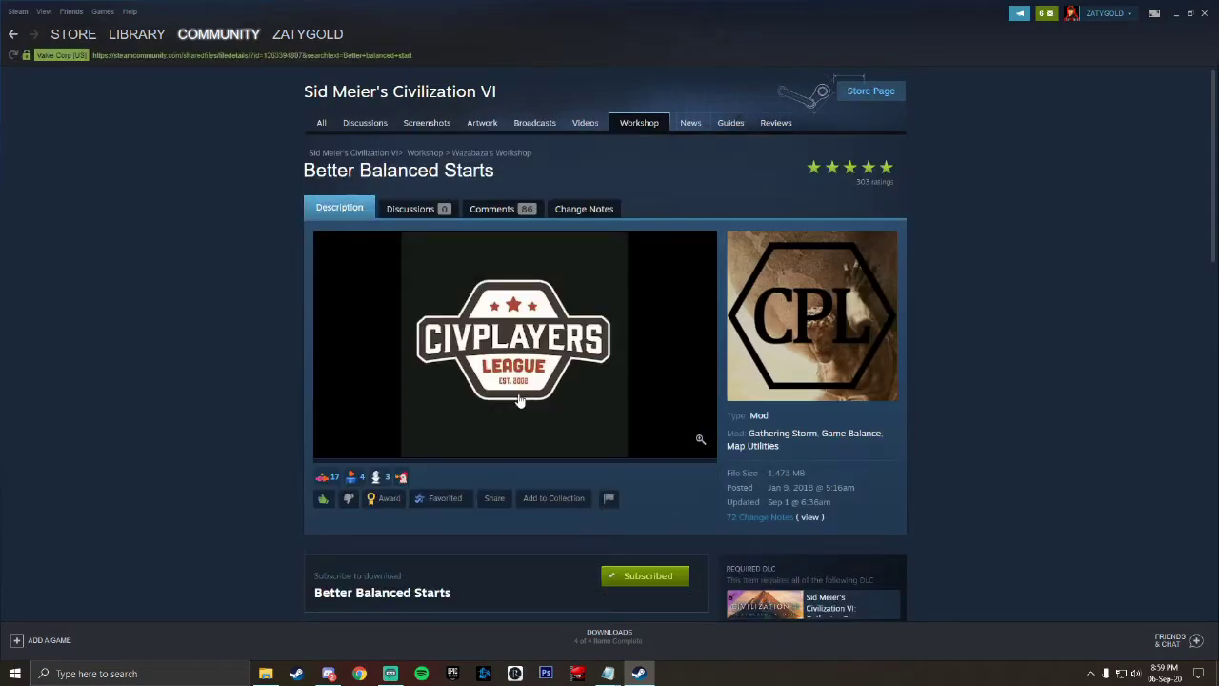
scroll(583, 391, "down", 1)
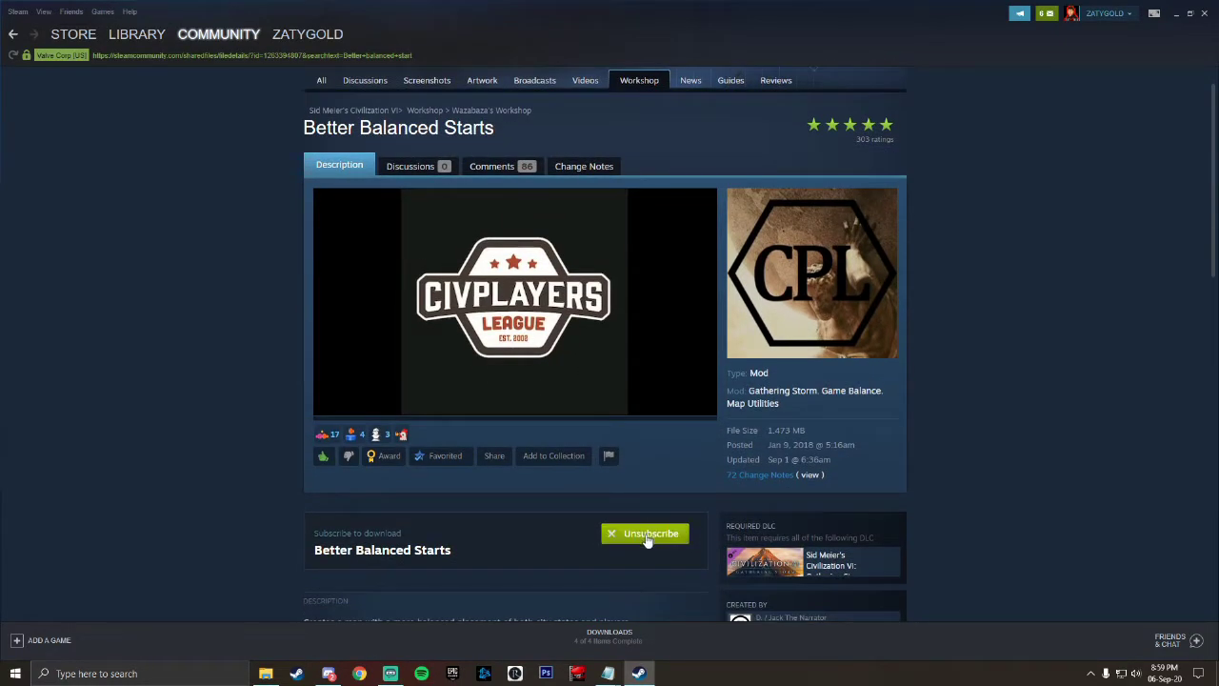
left_click(13, 35)
Search 'Multiplayer helper' and verify Multiplayer Helper is Subscribed, then return to the results.
left_click(752, 248)
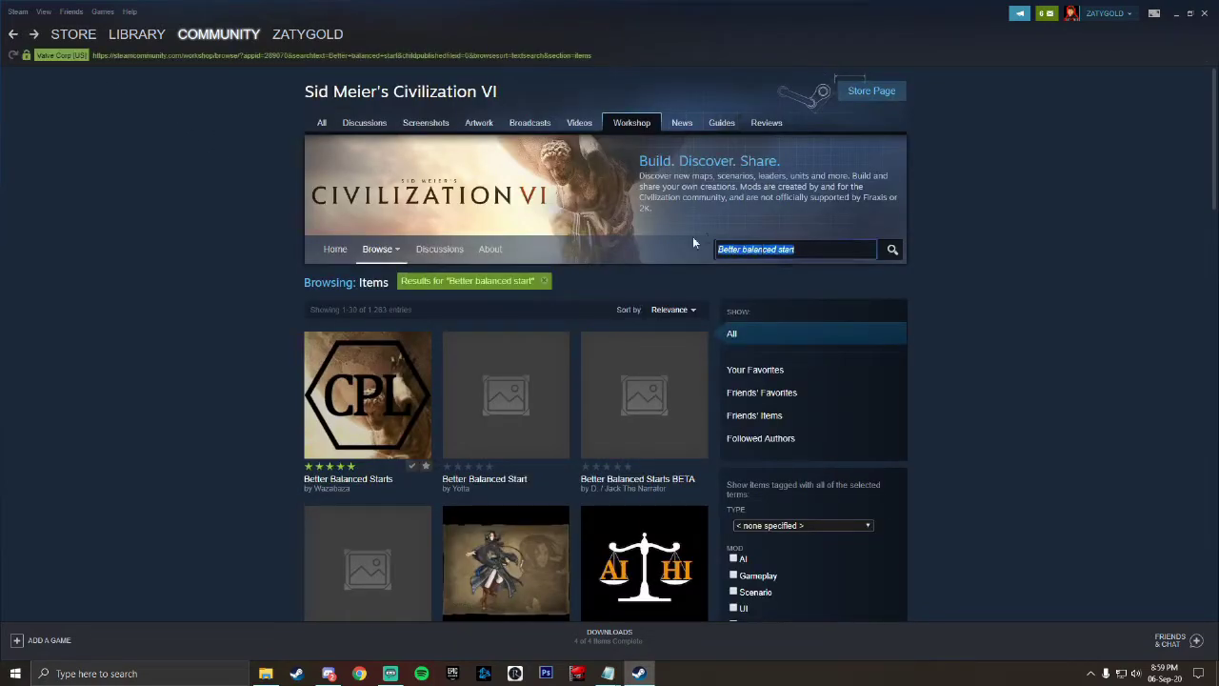
type("Multiplat")
key("BackSpace")
type("yer helper")
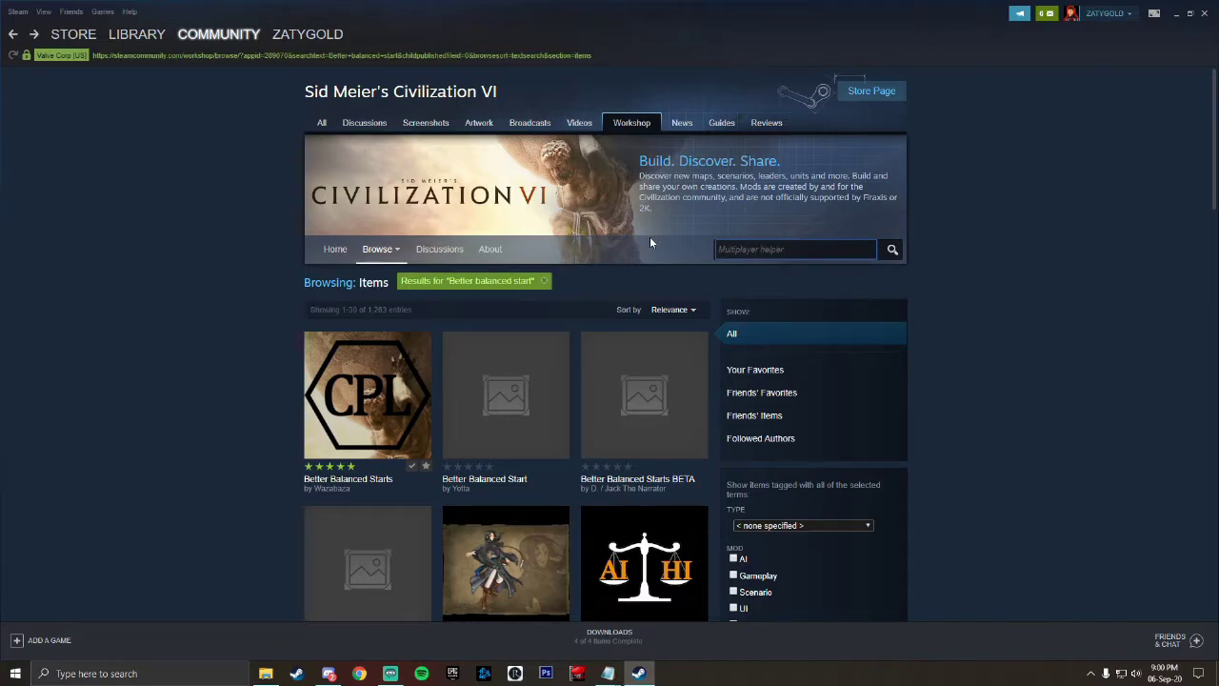
key("Return")
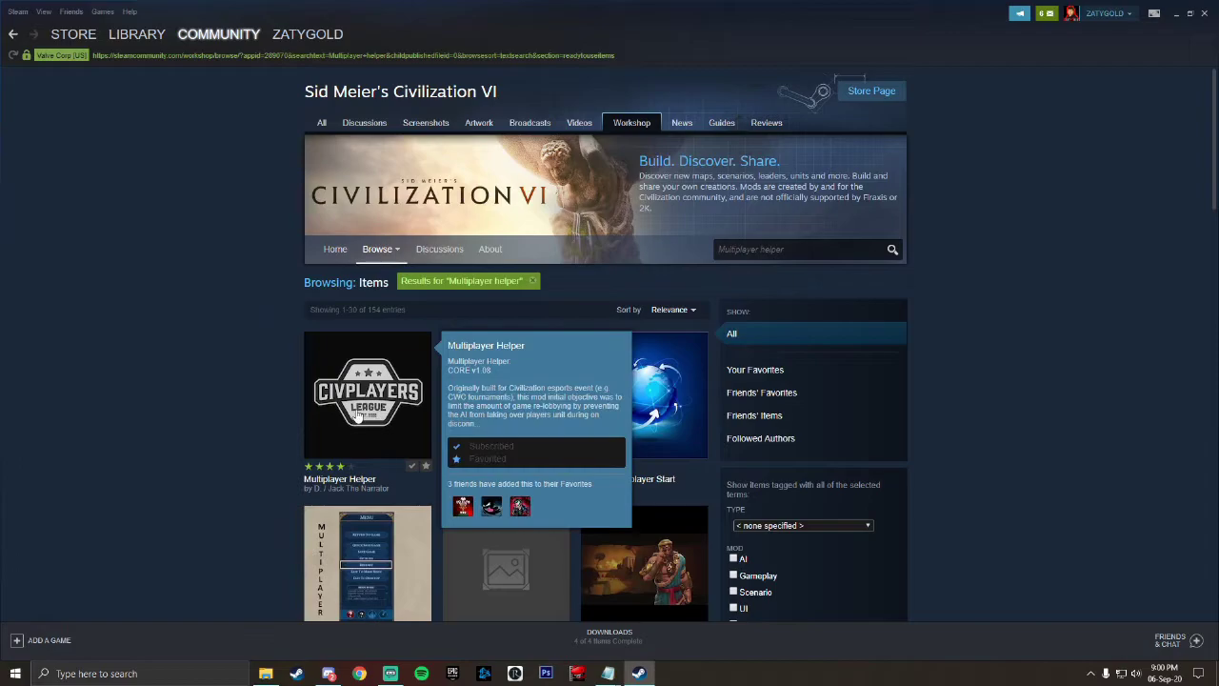
mouse_move(361, 409)
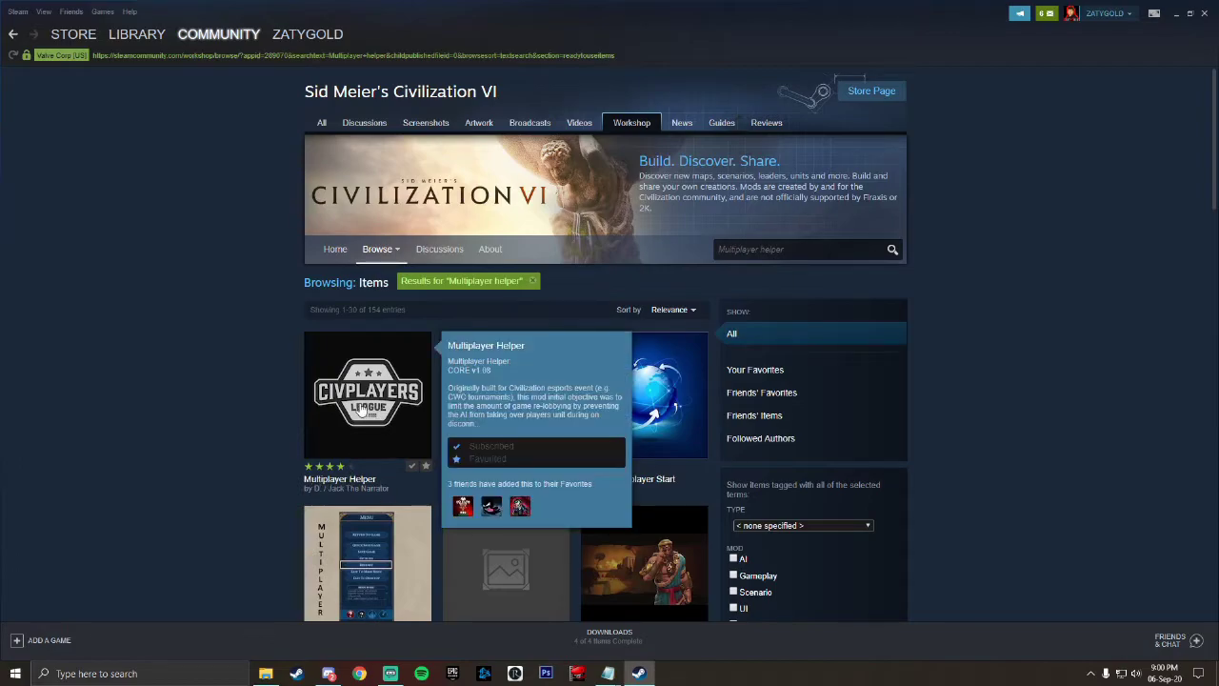
left_click(430, 393)
scroll(674, 545, "down", 2)
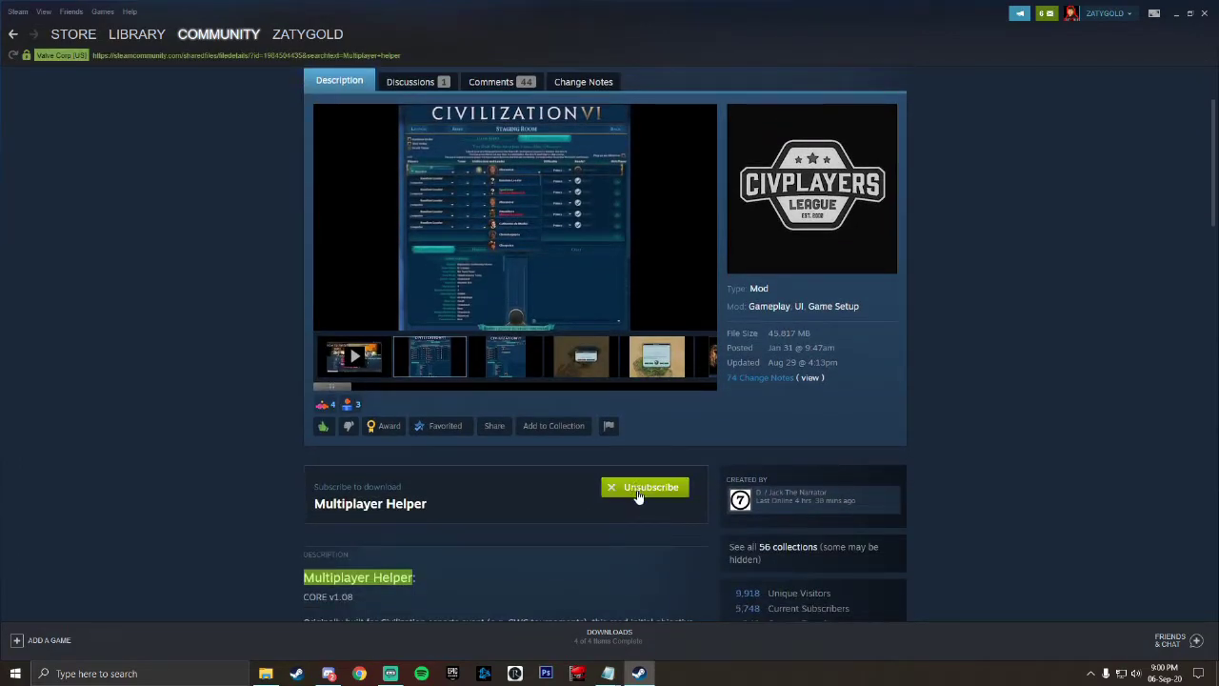
left_click(15, 37)
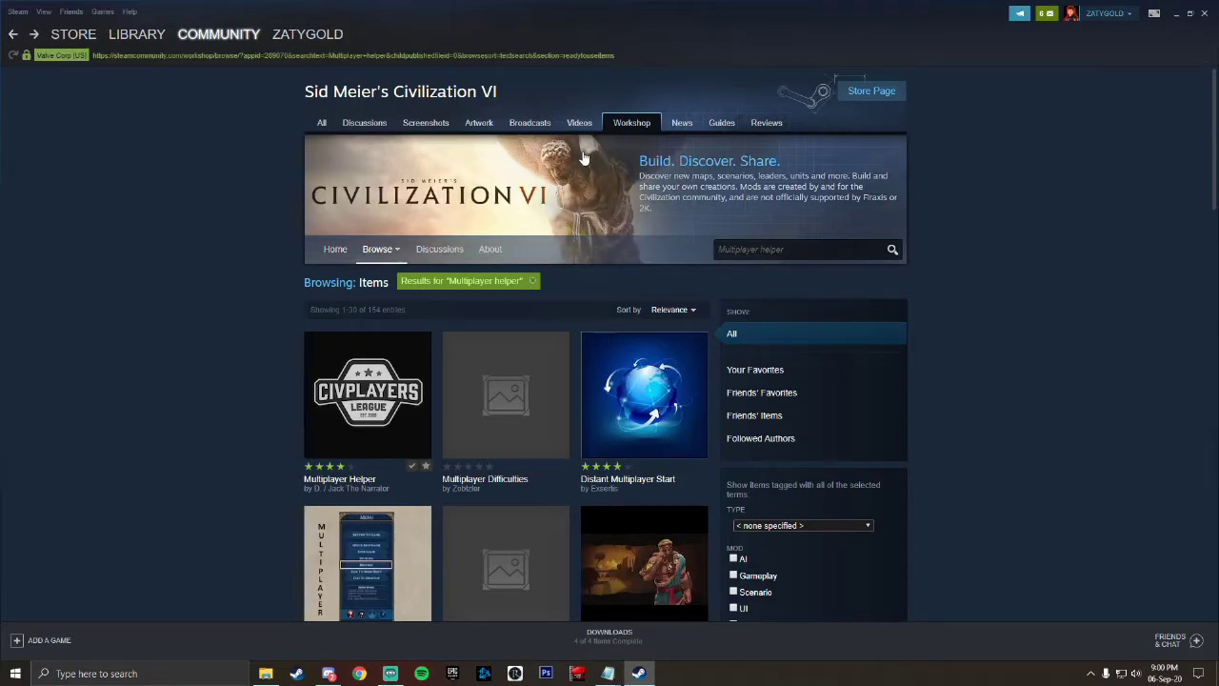
Close Steam to reveal Discord's #cpl-download-mods EGS instructions.
left_click(1205, 13)
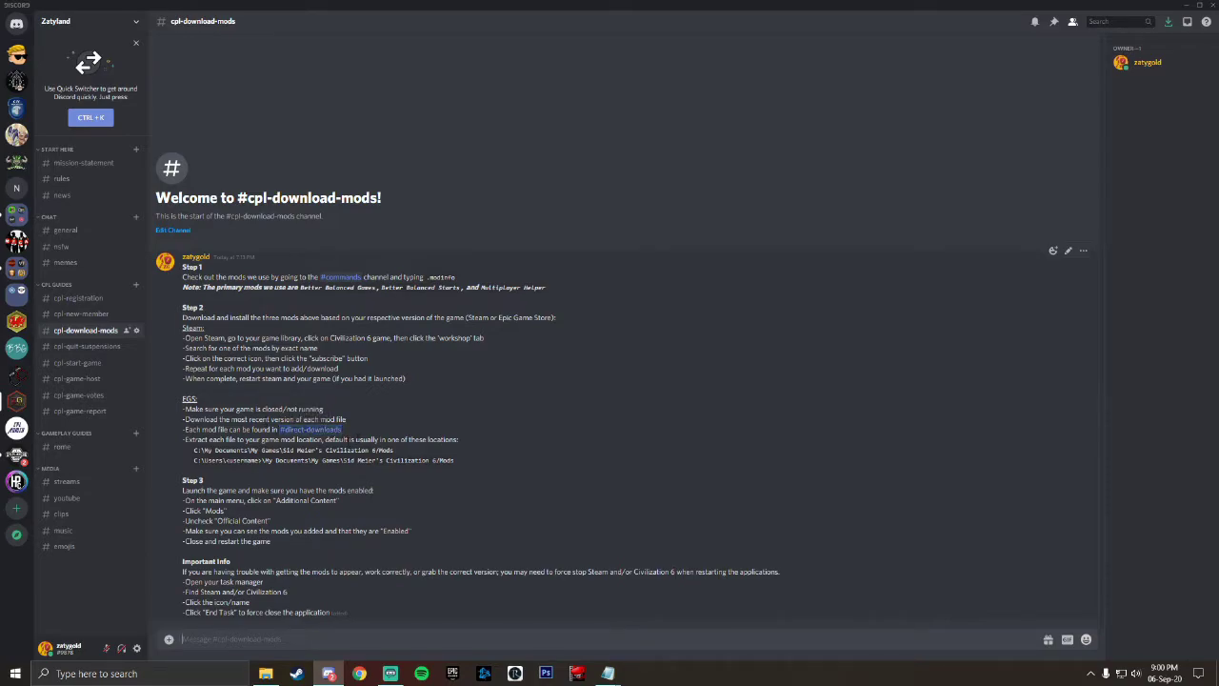
Look at #direct-downloads, then switch back to #cpl-download-mods for the install steps.
left_click(307, 431)
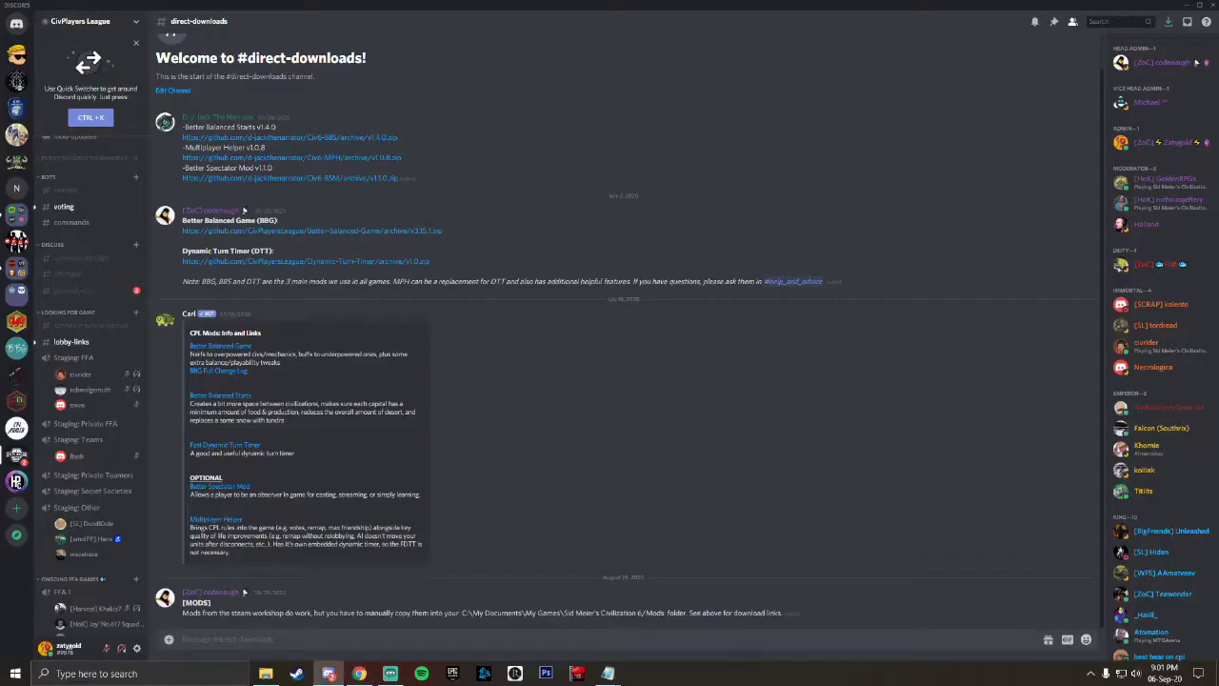
left_click(16, 405)
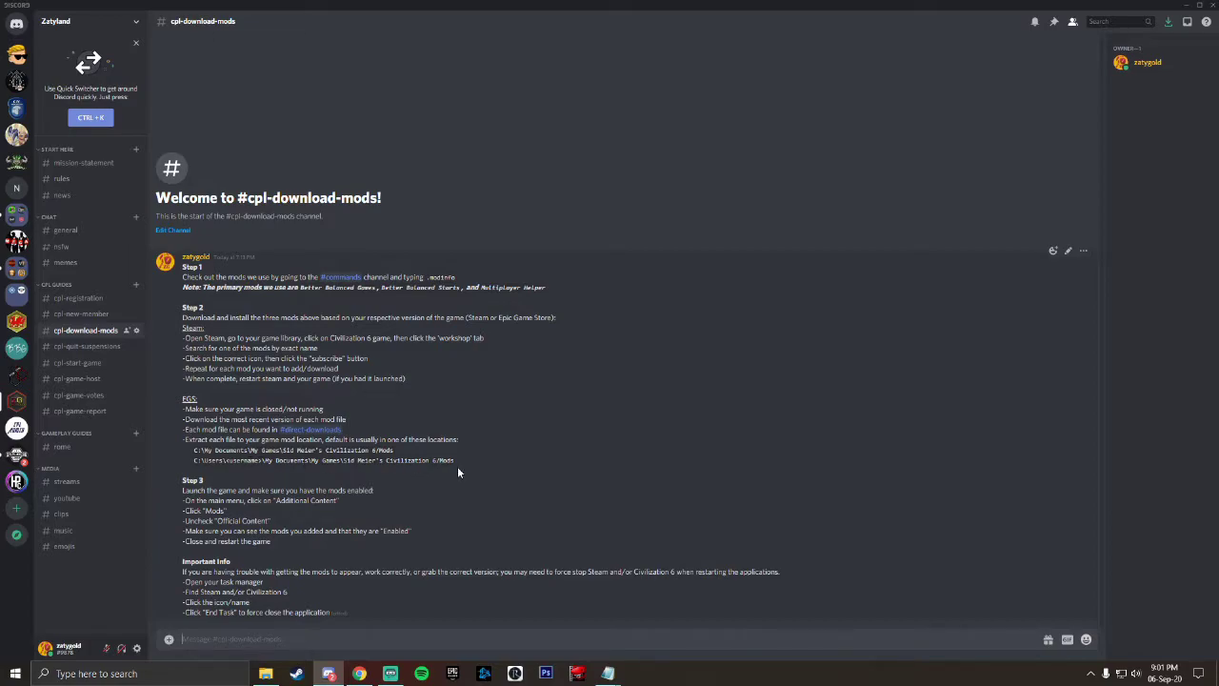
Open a new File Explorer window and centre it on screen.
key("super+e")
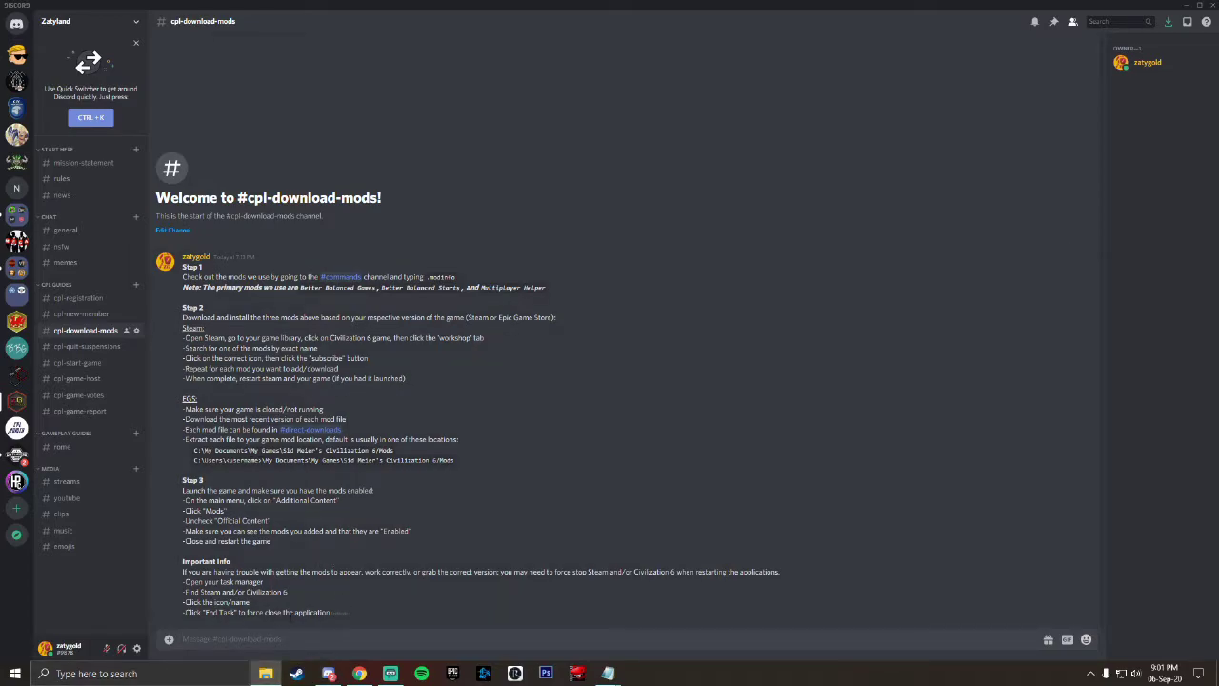
right_click(266, 674)
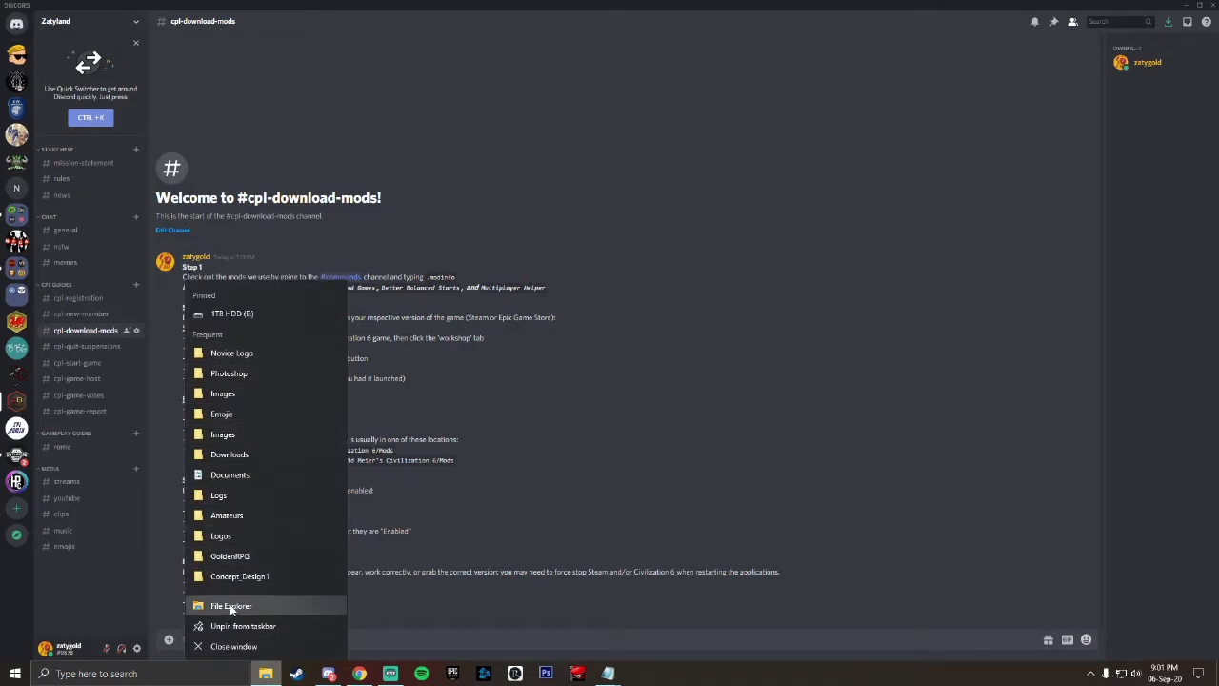
left_click(229, 606)
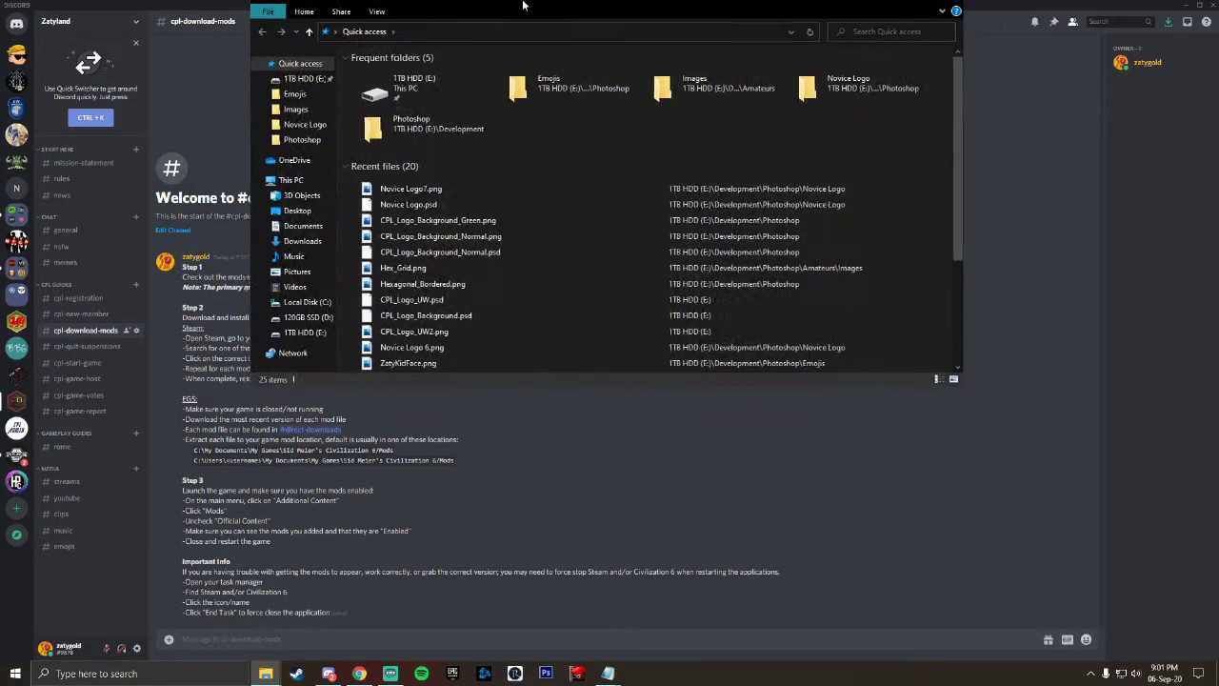
left_click_drag(524, 19, 731, 178)
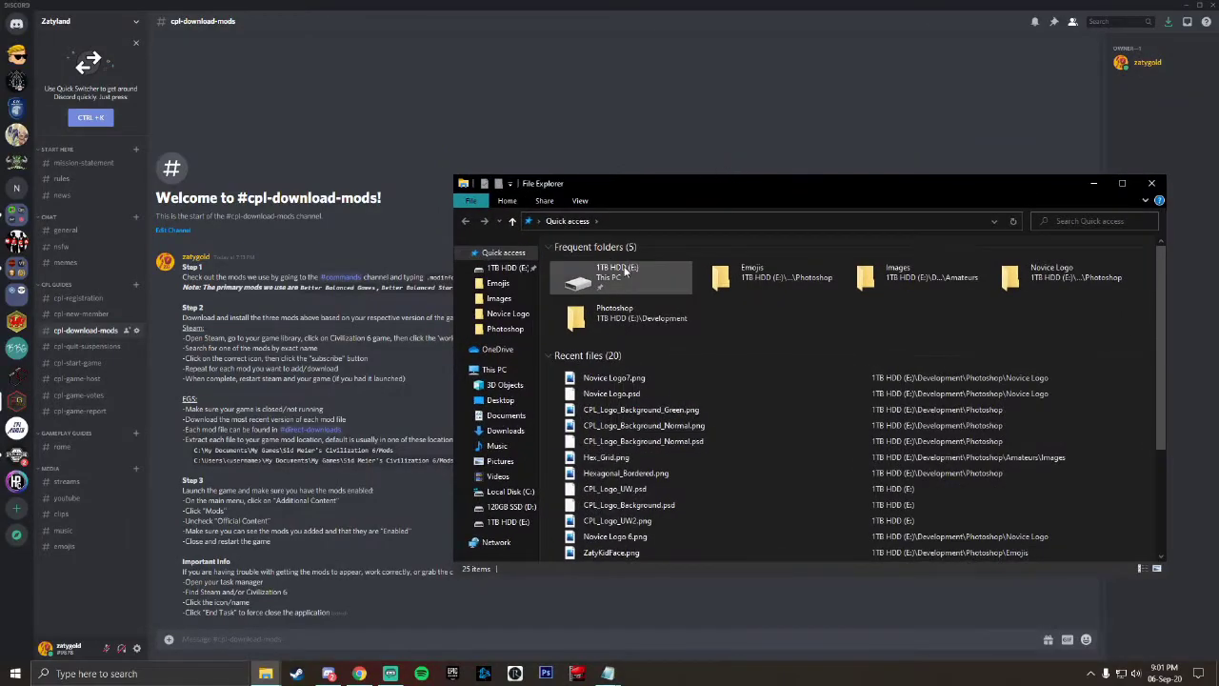
Browse to C:\Users\<user>\Documents\My Games\Sid Meier's Civilization VI\Mods.
left_click(508, 522)
left_click(522, 493)
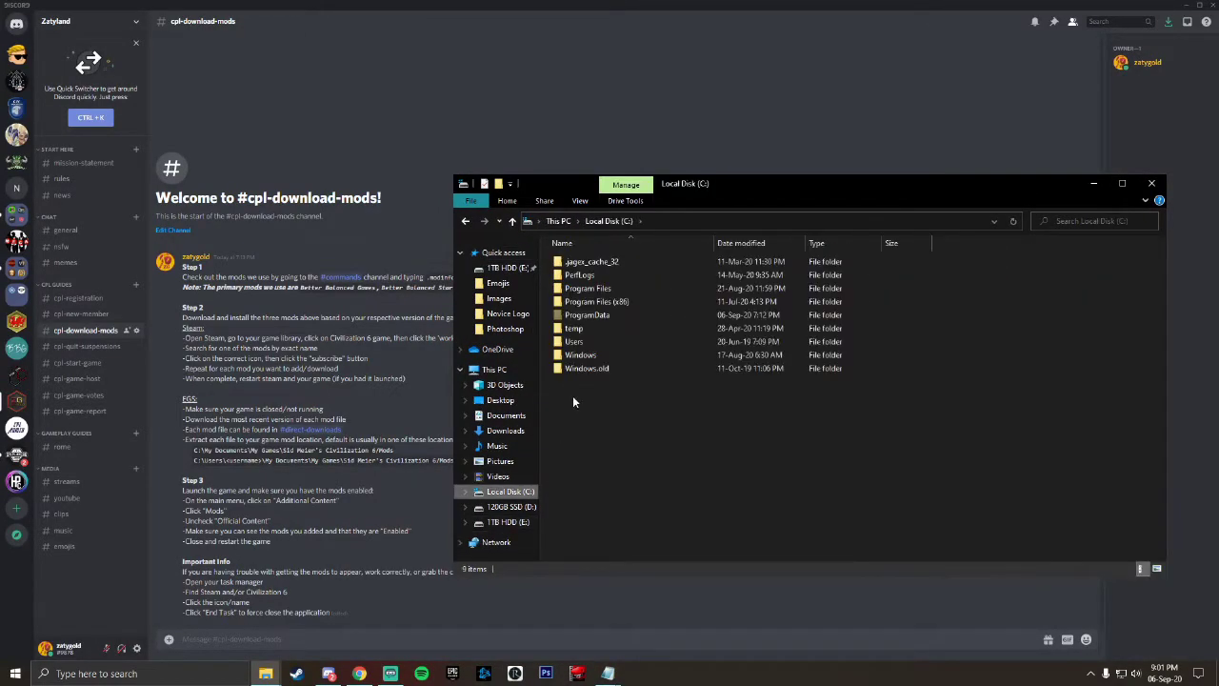
double_click(592, 340)
double_click(574, 275)
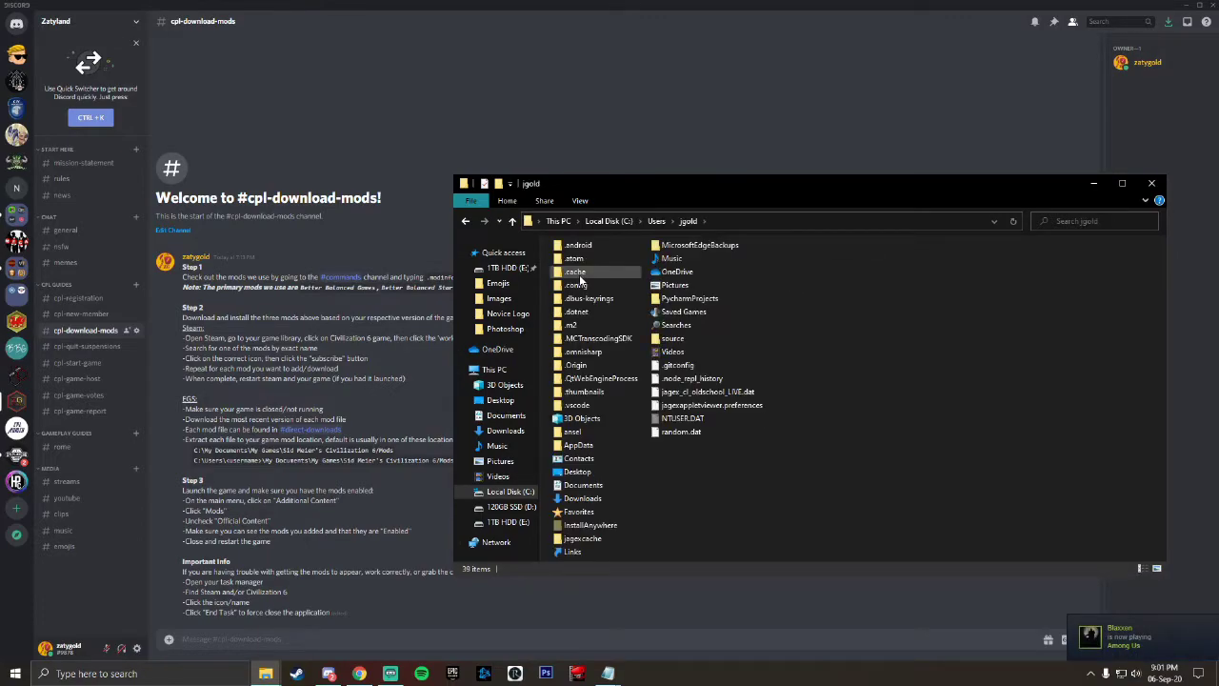
double_click(584, 486)
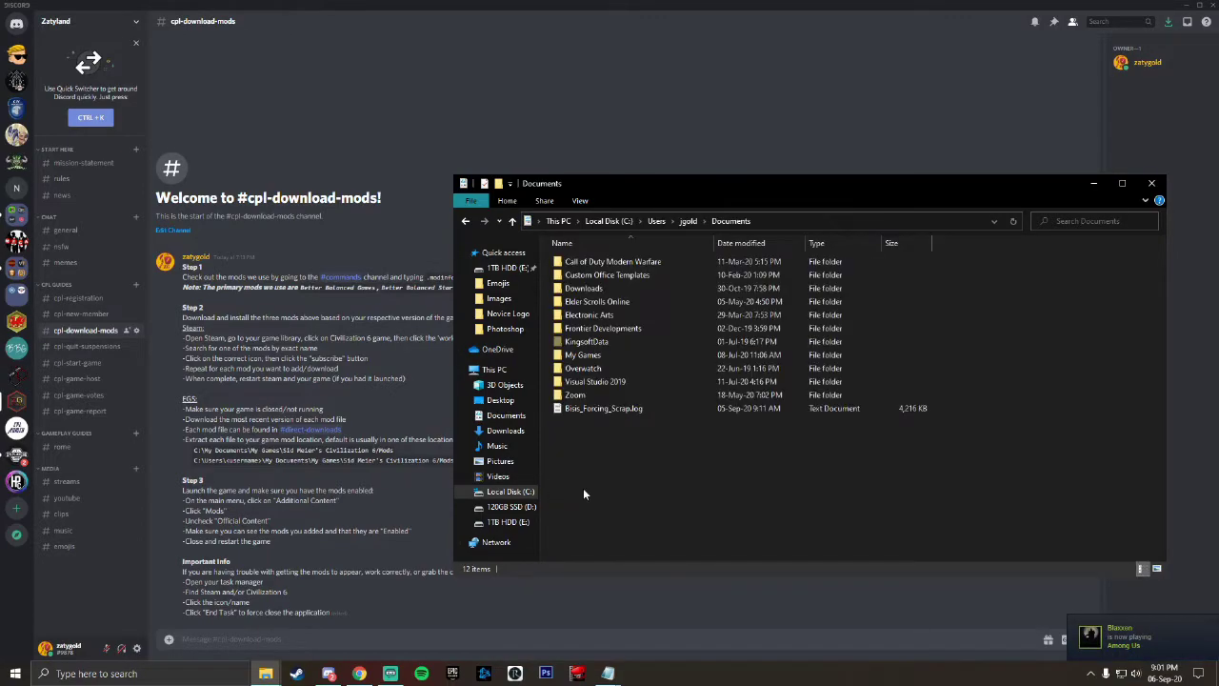
double_click(589, 355)
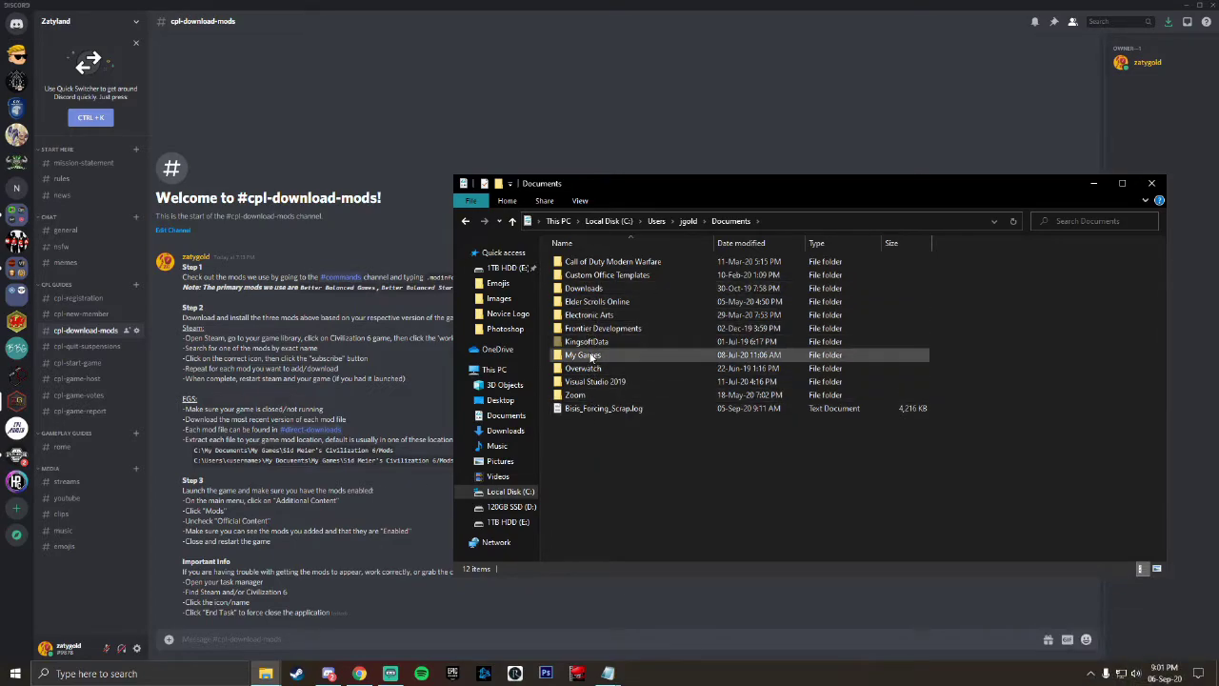
double_click(599, 291)
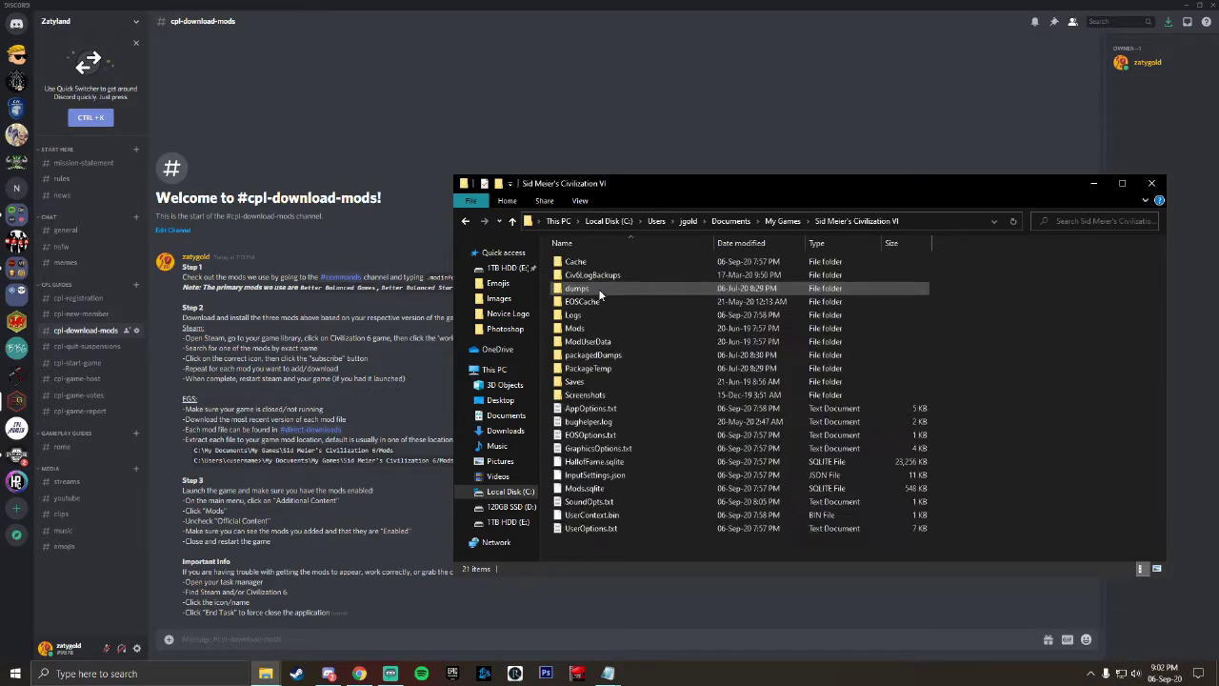
left_click(599, 290)
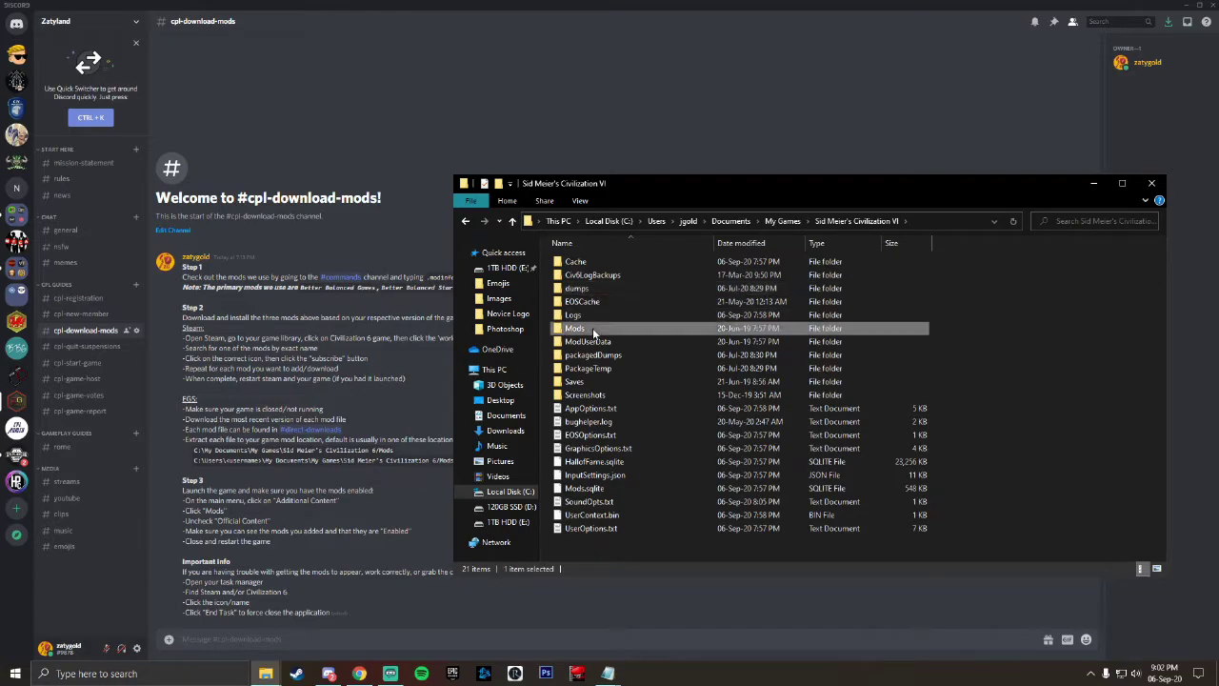
double_click(593, 328)
Arrange the Mods window at the top and the E:\Downloads window at lower left.
left_click_drag(753, 197, 831, 116)
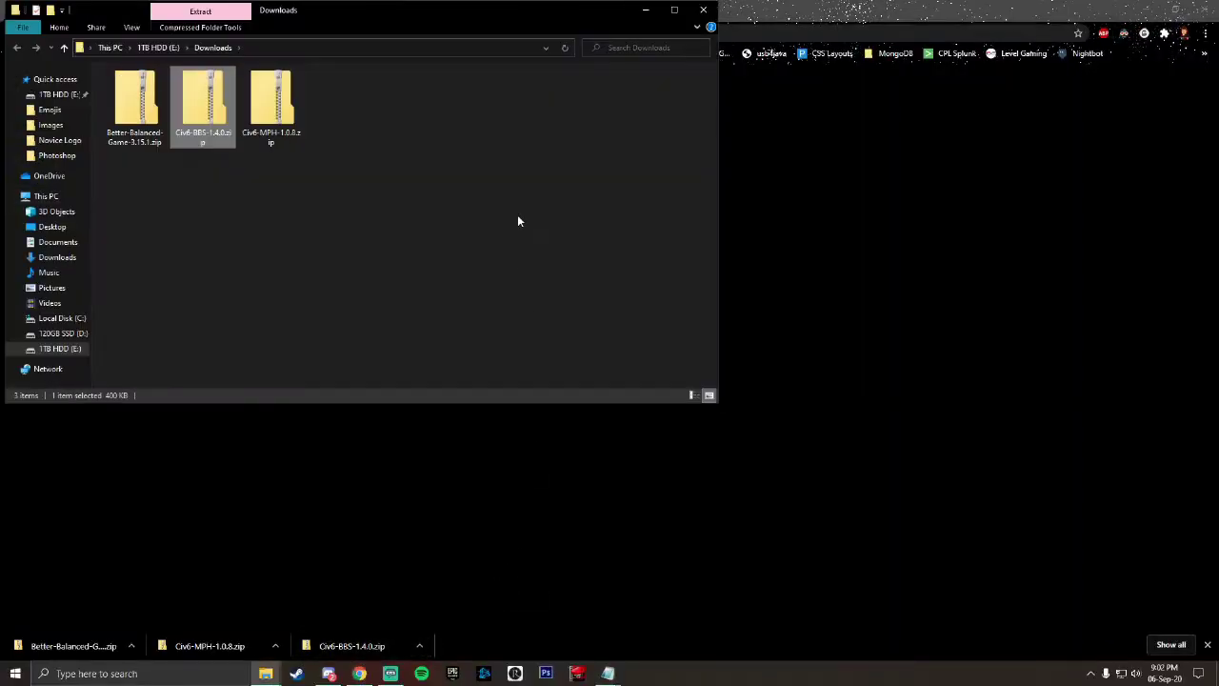
left_click(1142, 7)
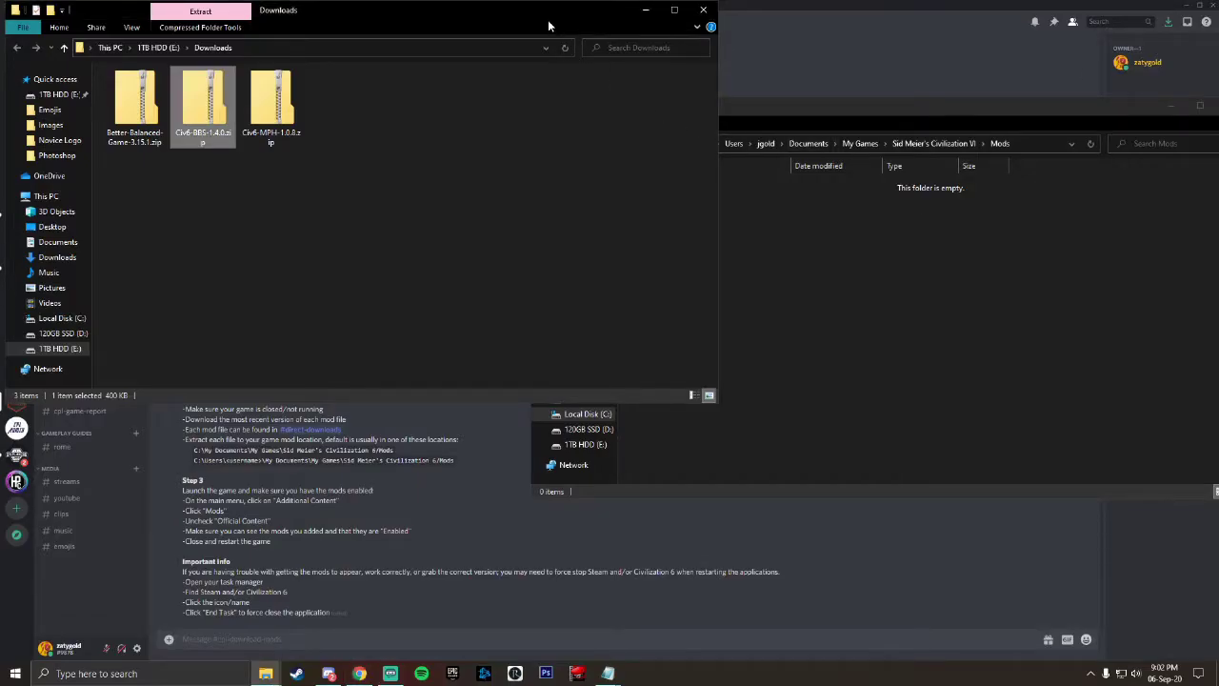
left_click_drag(571, 16, 655, 307)
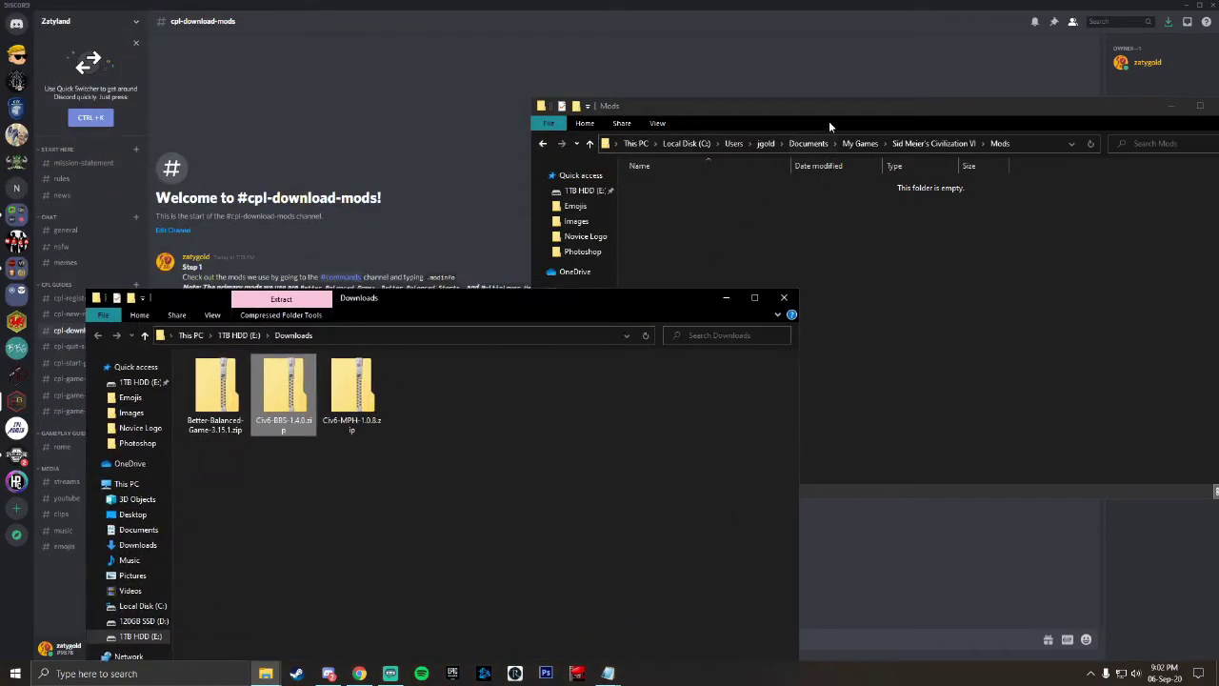
left_click_drag(828, 121, 702, 20)
Start extracting Civ6-MPH-1.0.8.zip and browse for a destination in the user's home folder.
right_click(358, 381)
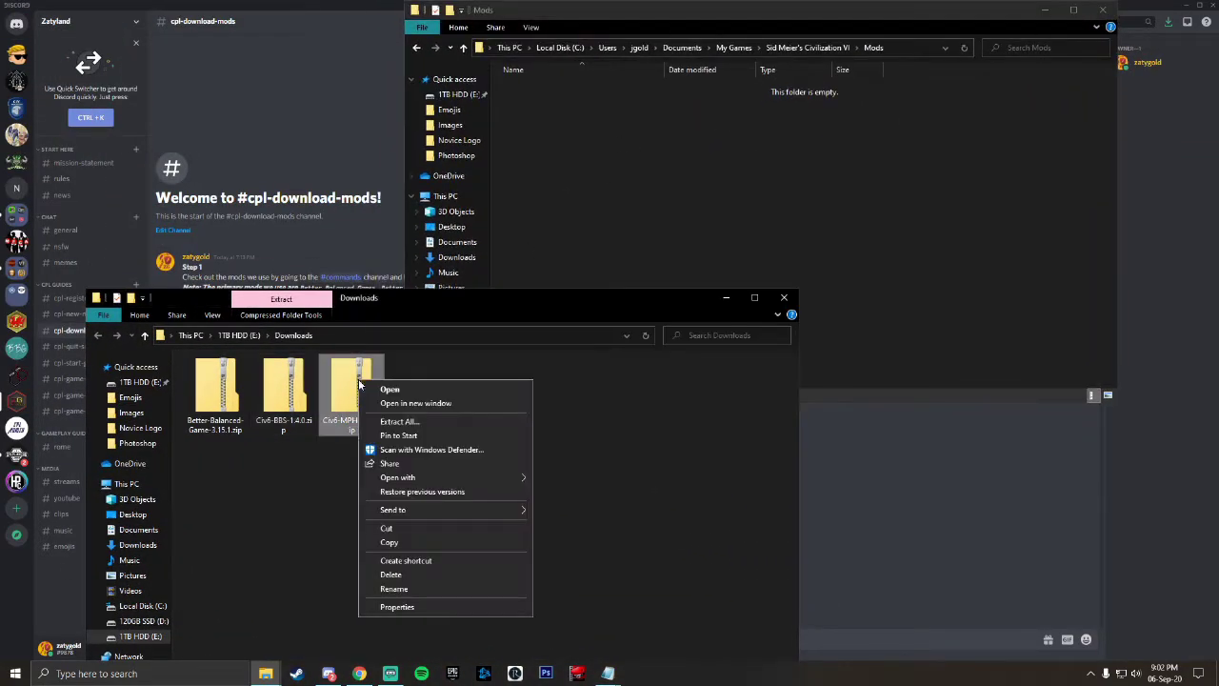
left_click(437, 422)
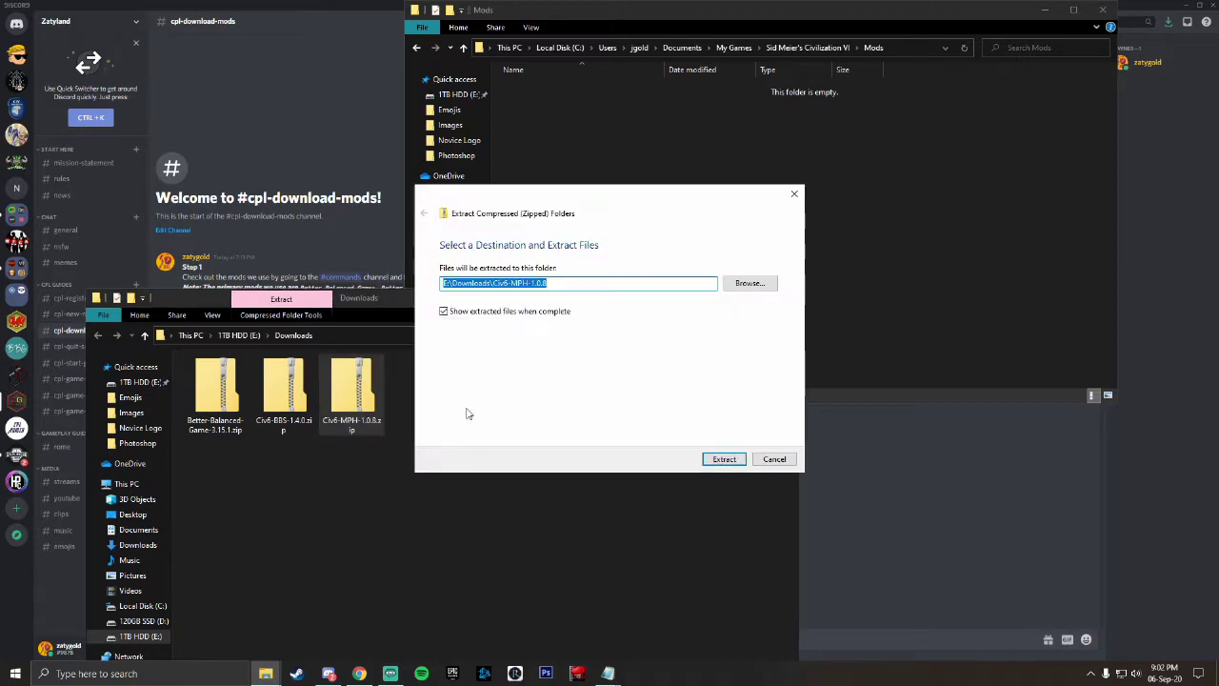
left_click(757, 283)
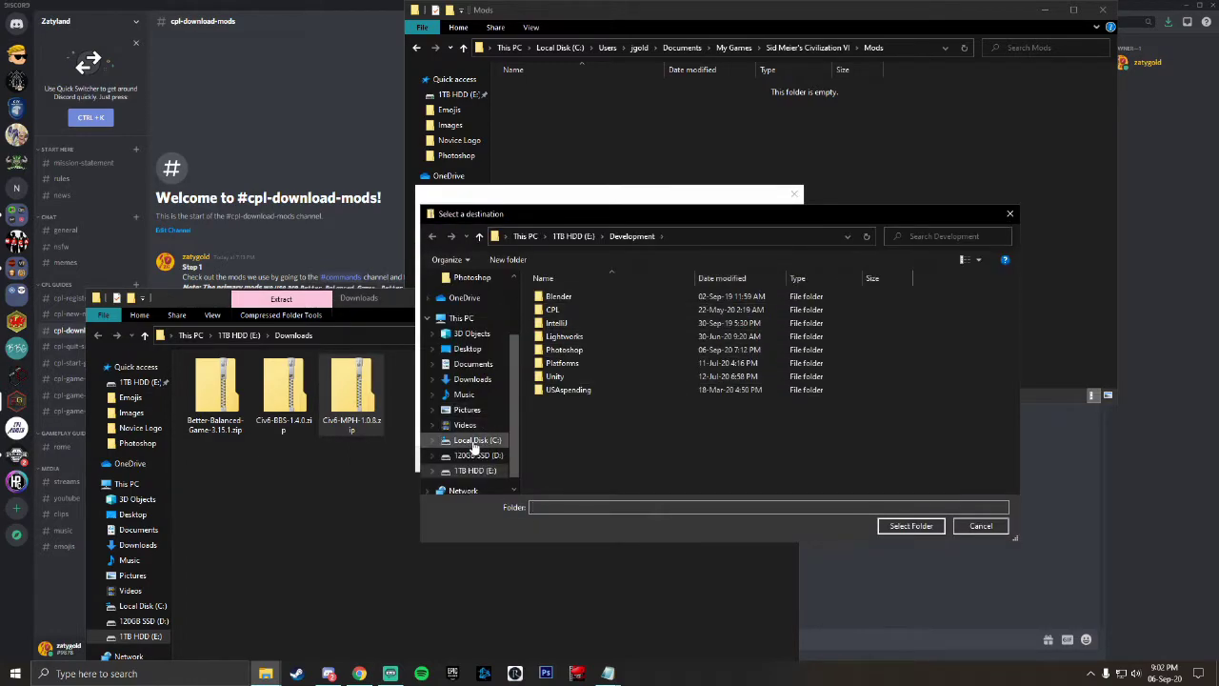
left_click(471, 441)
double_click(581, 376)
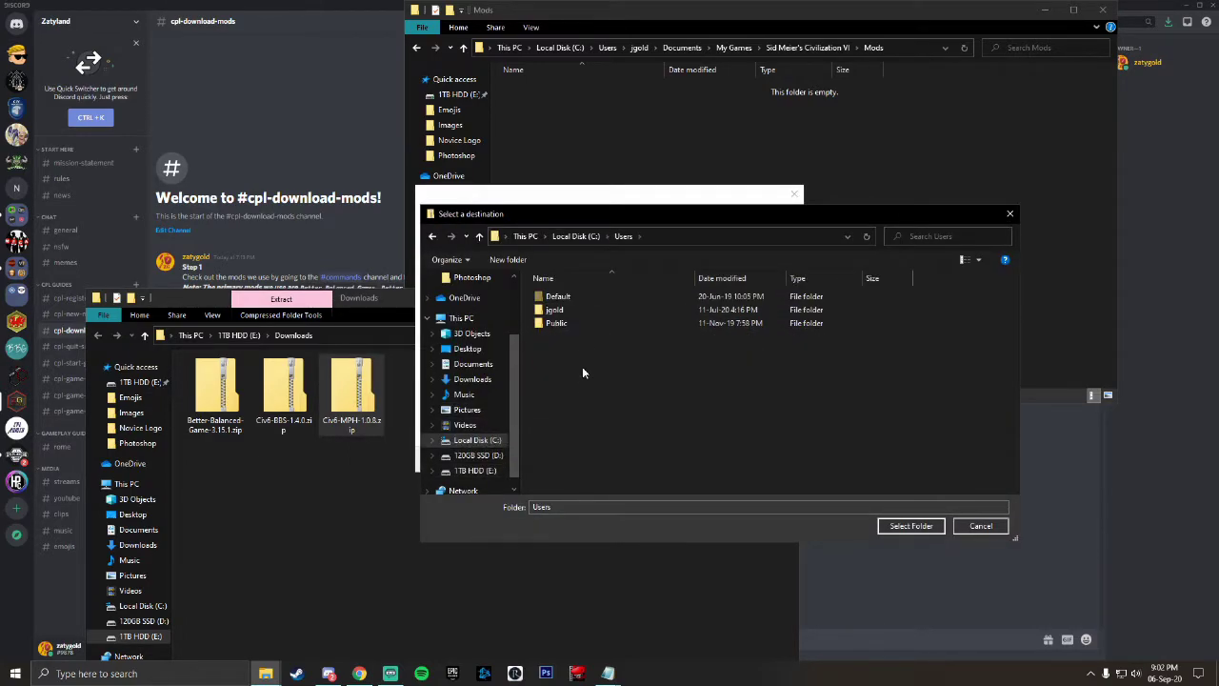
left_click(569, 313)
double_click(569, 314)
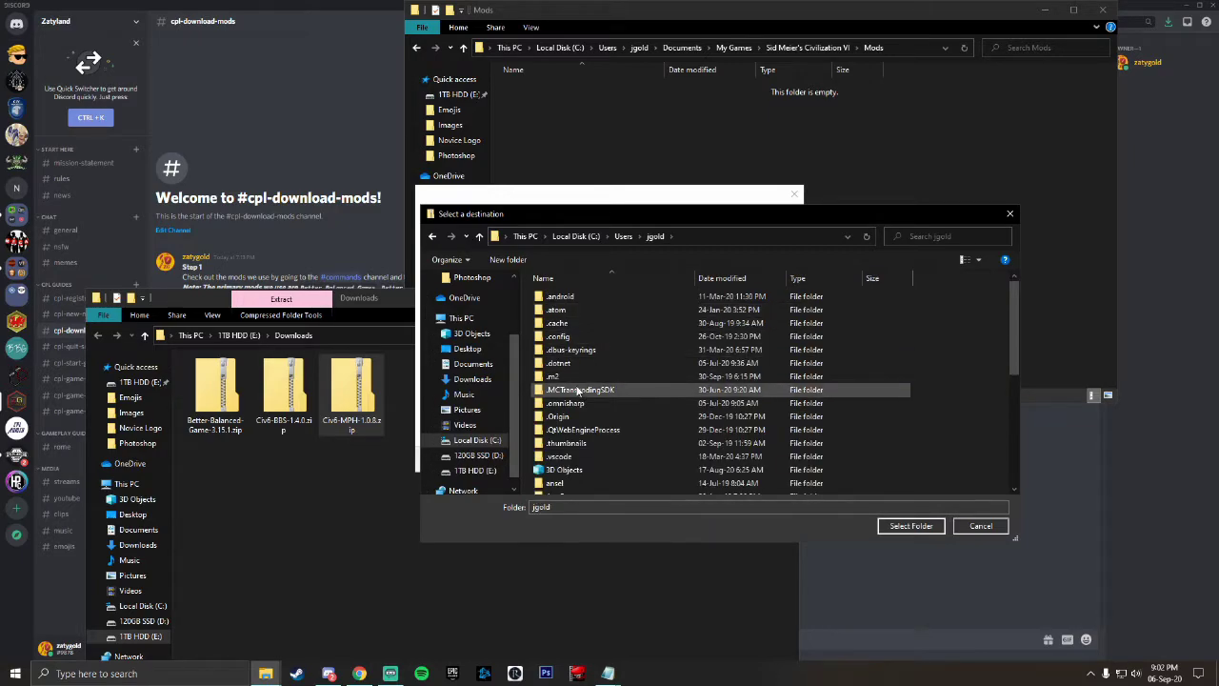
Set Documents\My Games\Sid Meier's Civilization VI\Mods as destination and extract the files.
scroll(579, 400, "down", 1)
double_click(567, 486)
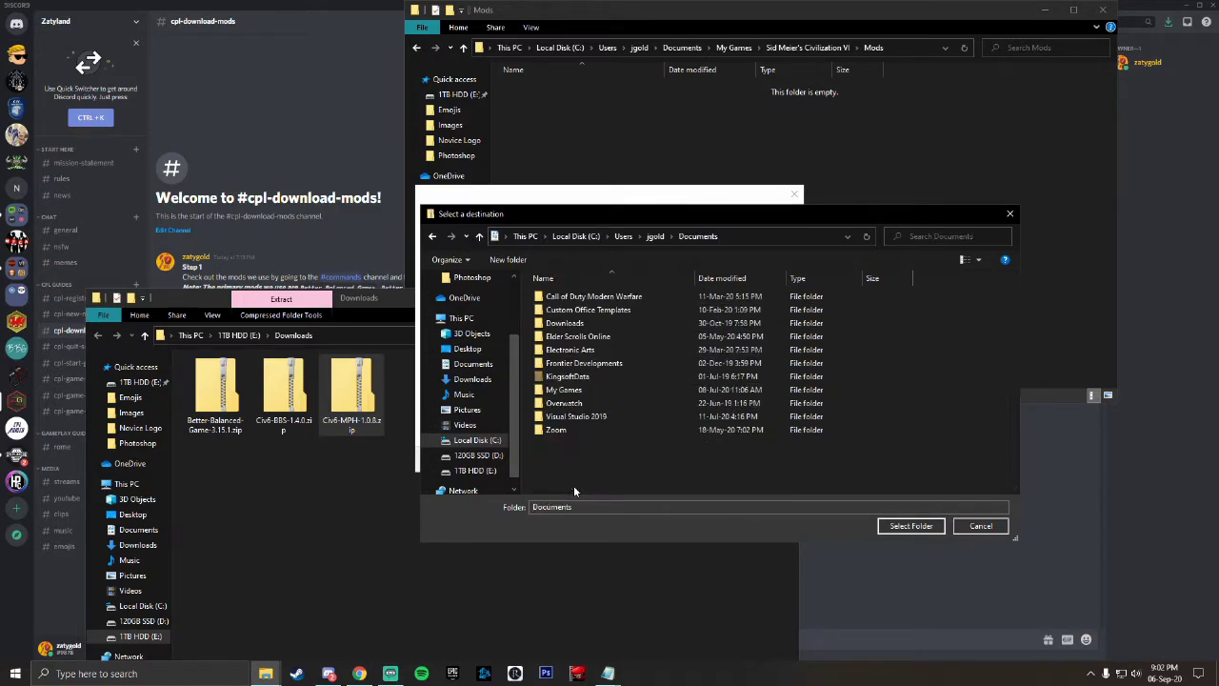
double_click(567, 391)
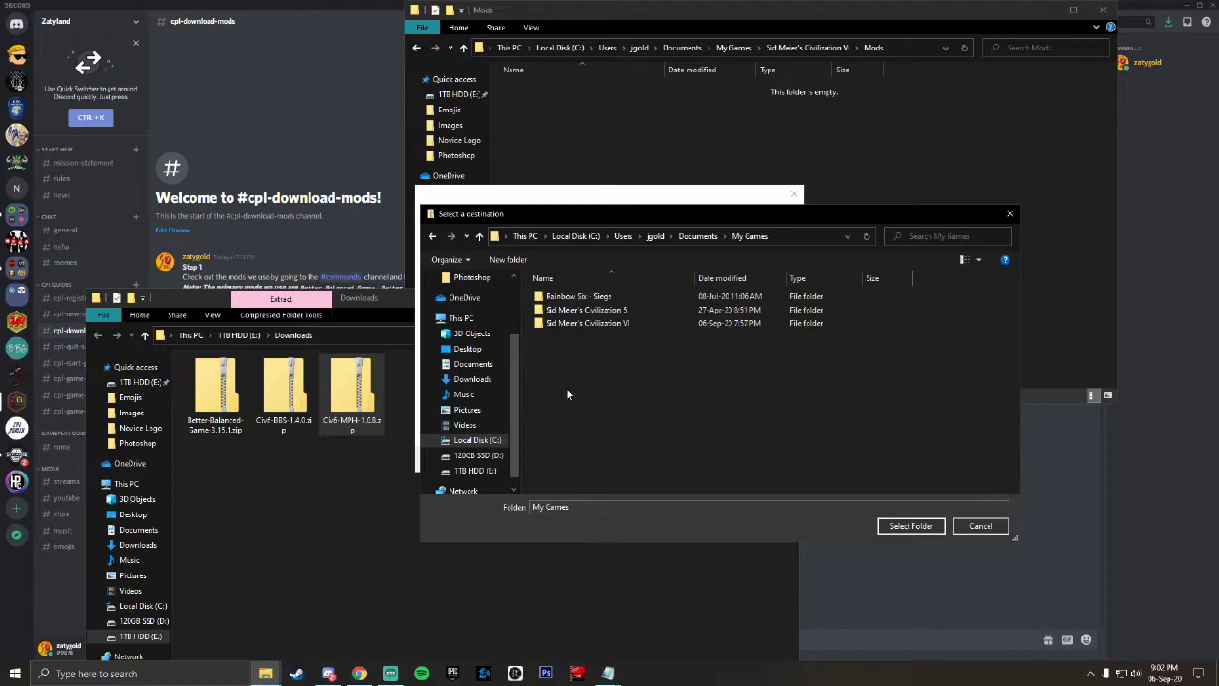
double_click(587, 325)
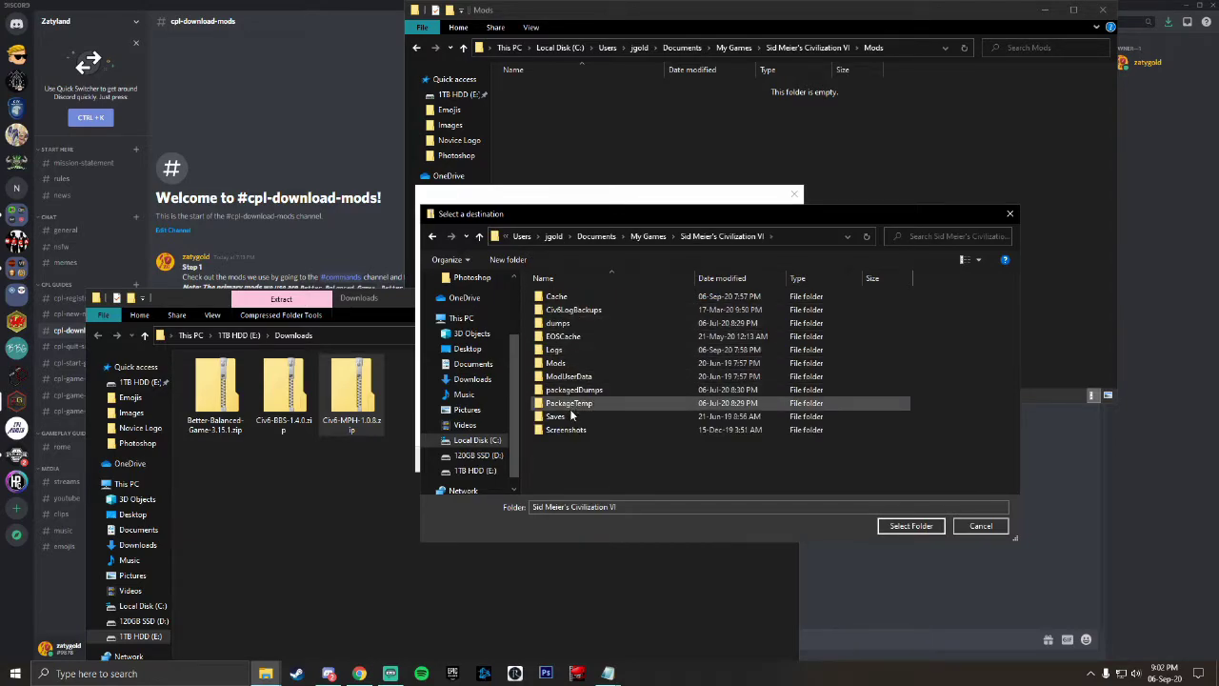
double_click(560, 363)
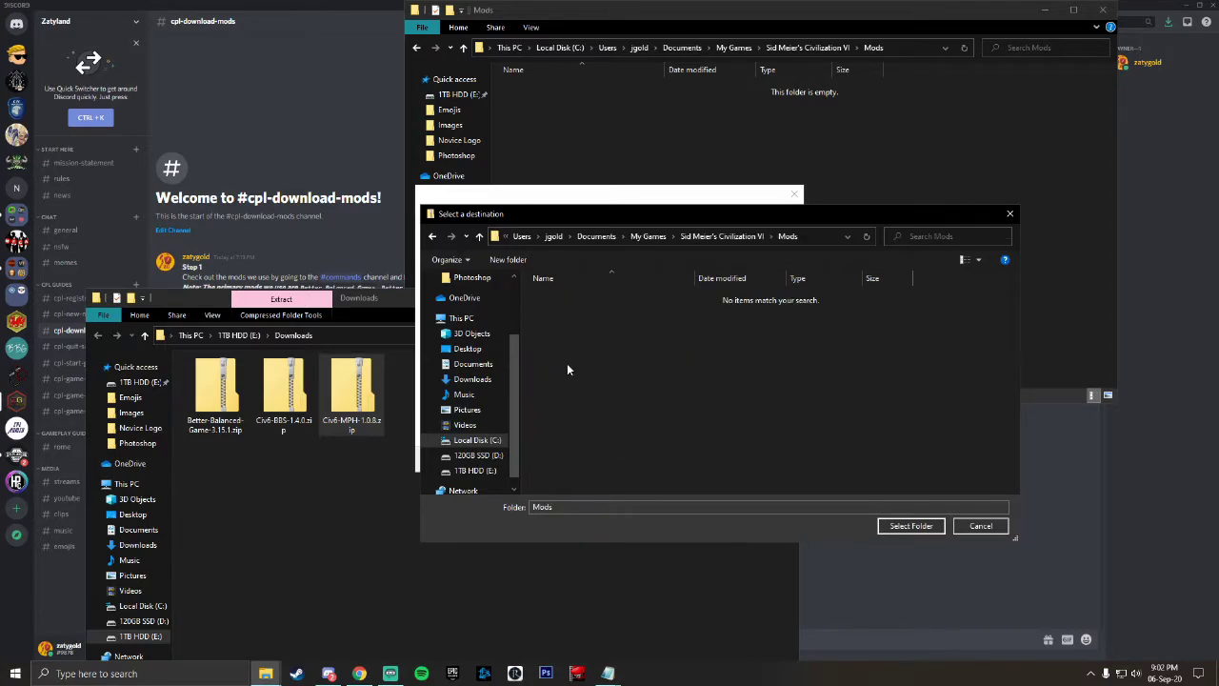
left_click(932, 529)
left_click(721, 460)
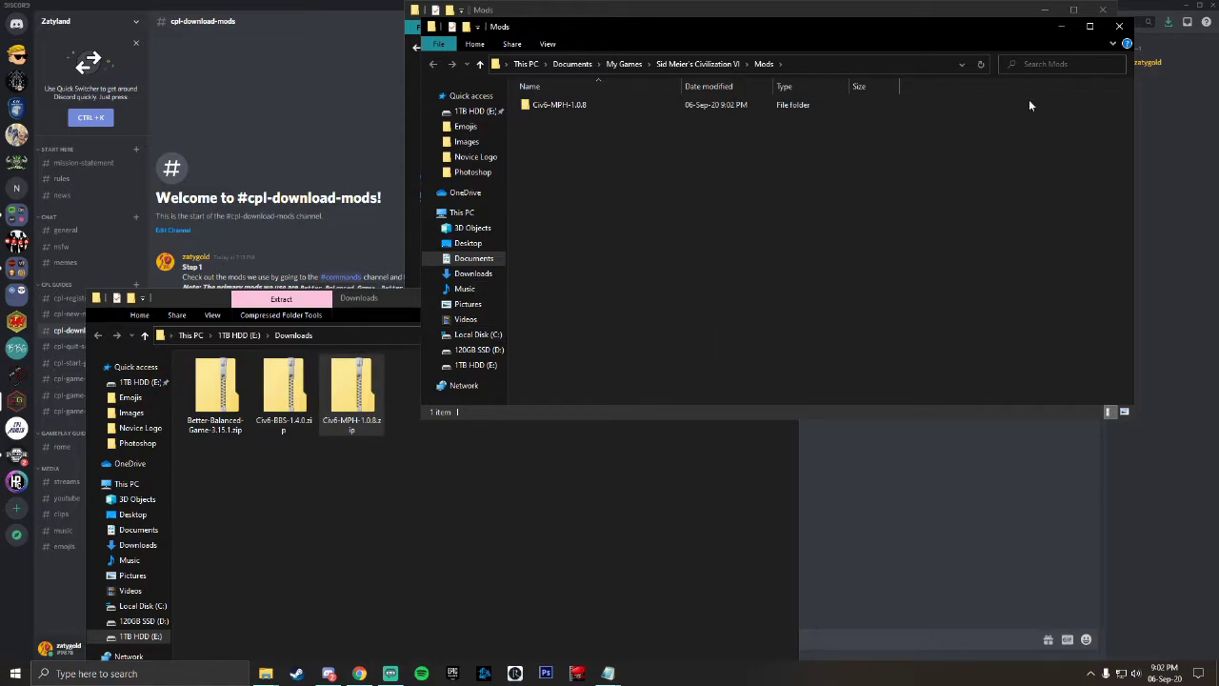
Minimise the Mods, Downloads and other File Explorer windows.
left_click(1063, 28)
left_click(1045, 10)
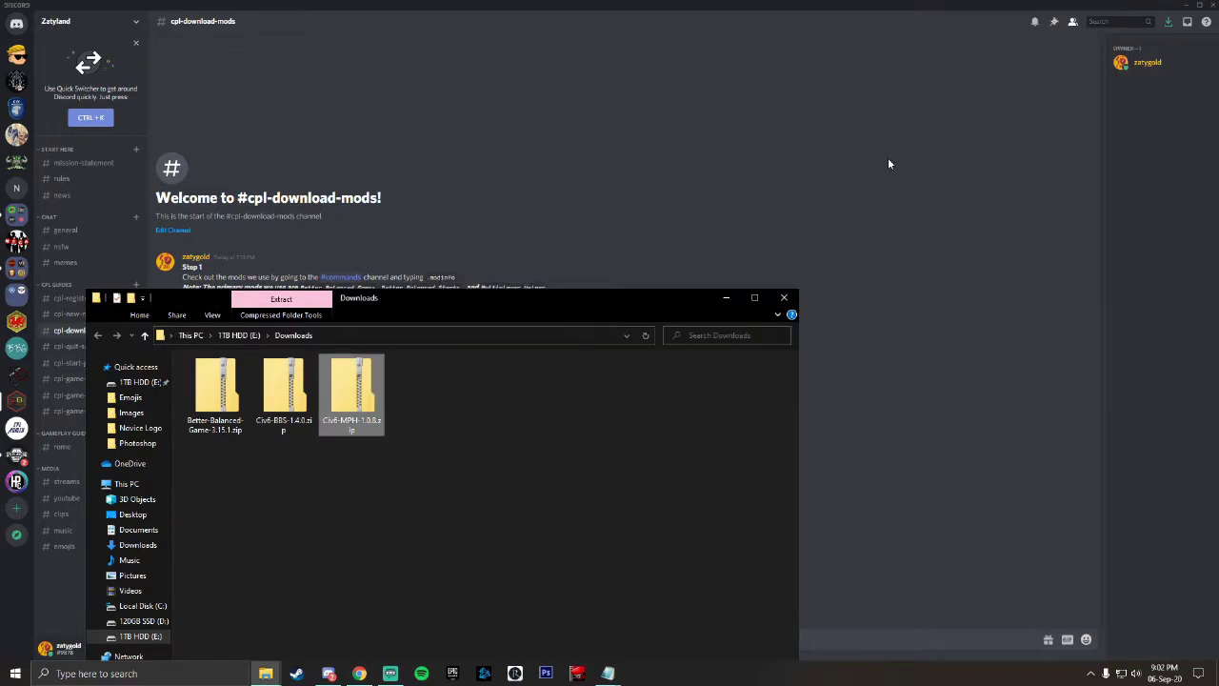
left_click(727, 303)
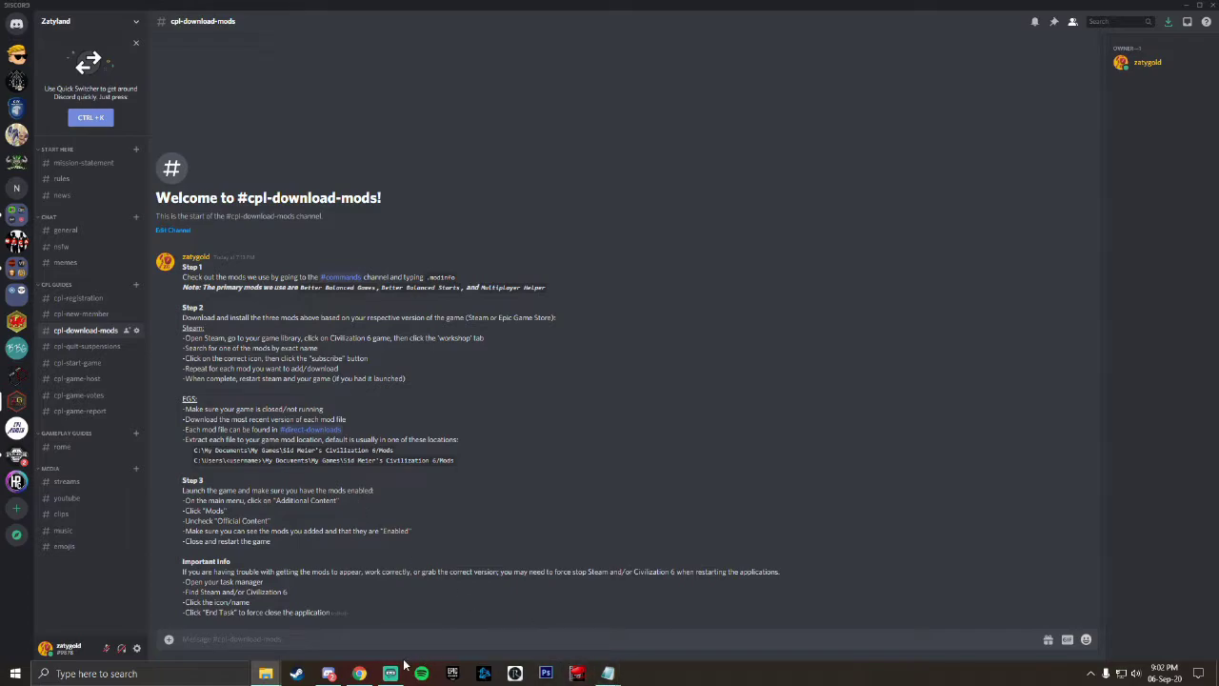
Launch Civilization VI from the Steam library, then start it from the 2K launcher.
left_click(296, 673)
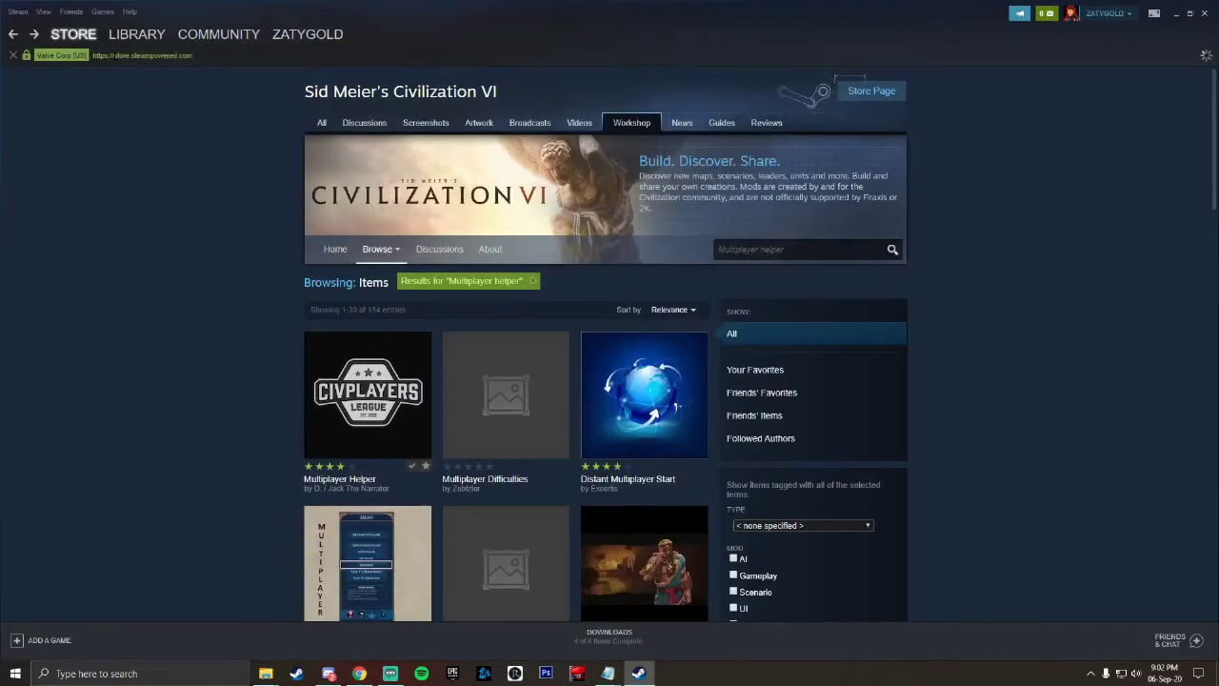
left_click(139, 34)
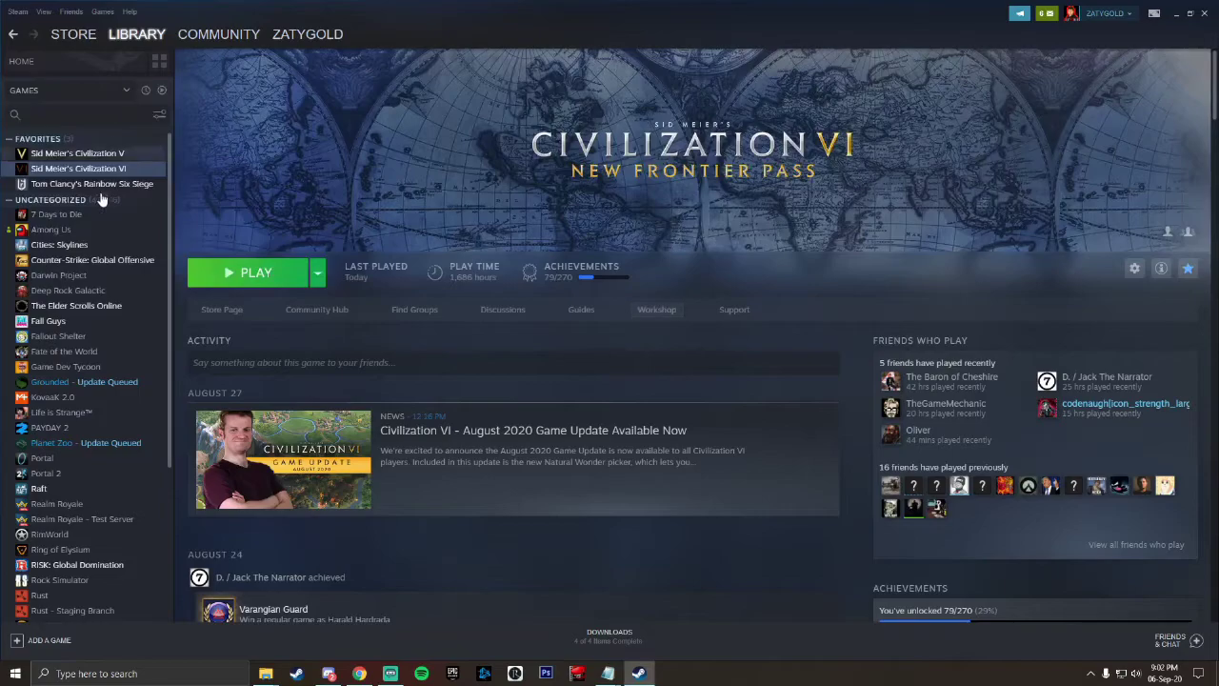
left_click(243, 275)
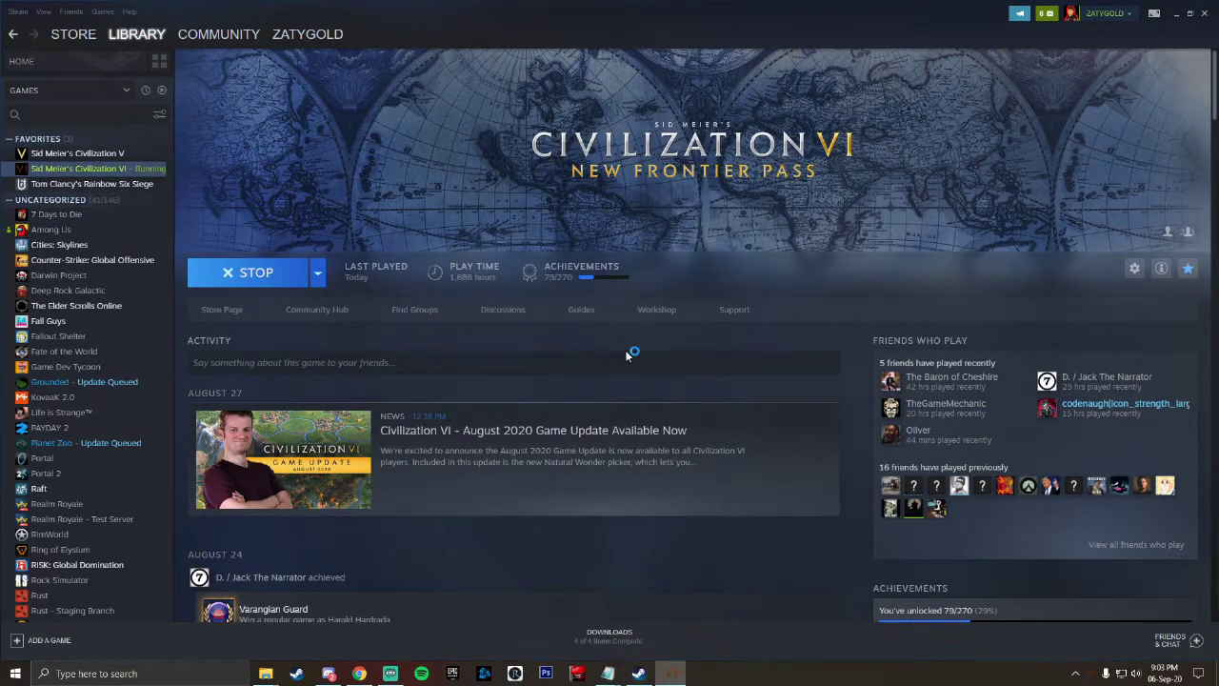
left_click(517, 277)
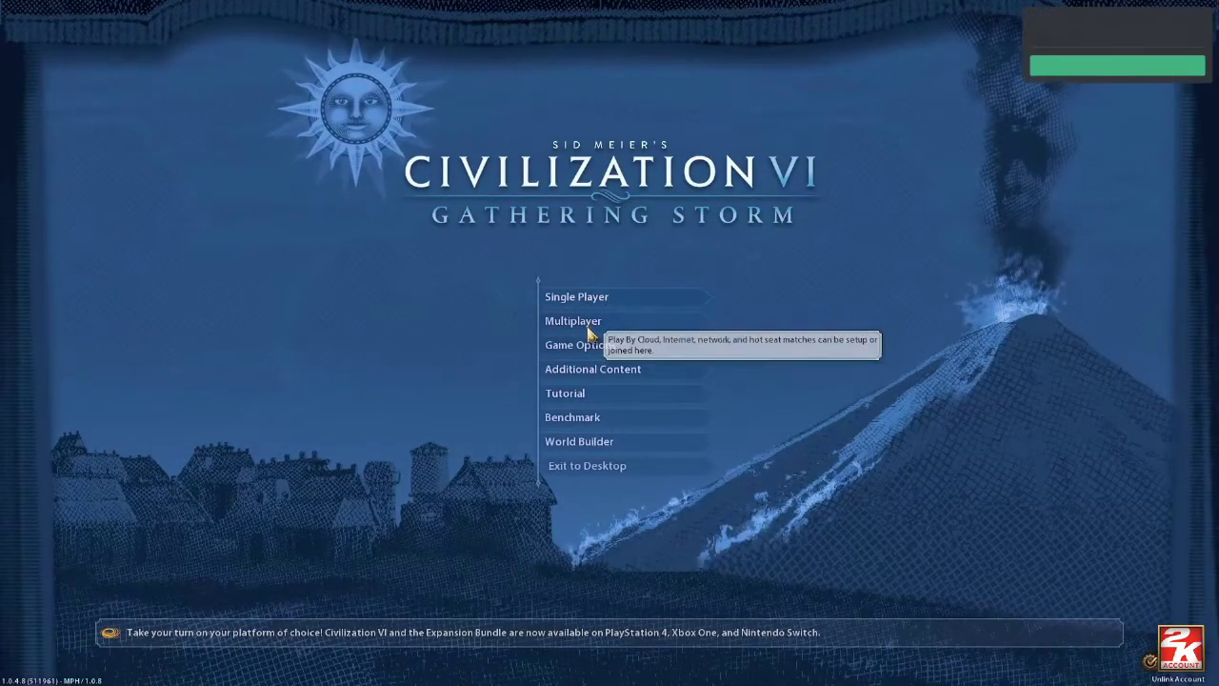
View Additional Content > Mods with Official Content unticked, checking the three CPL mods, then go back.
left_click(575, 373)
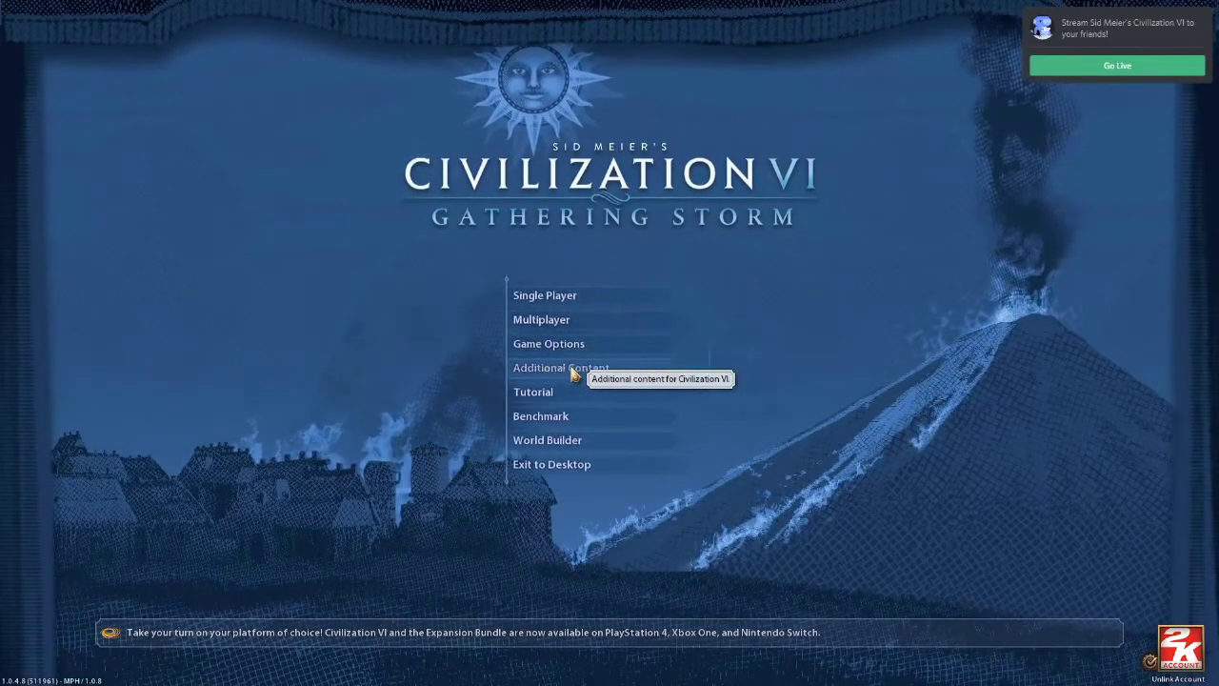
left_click(642, 364)
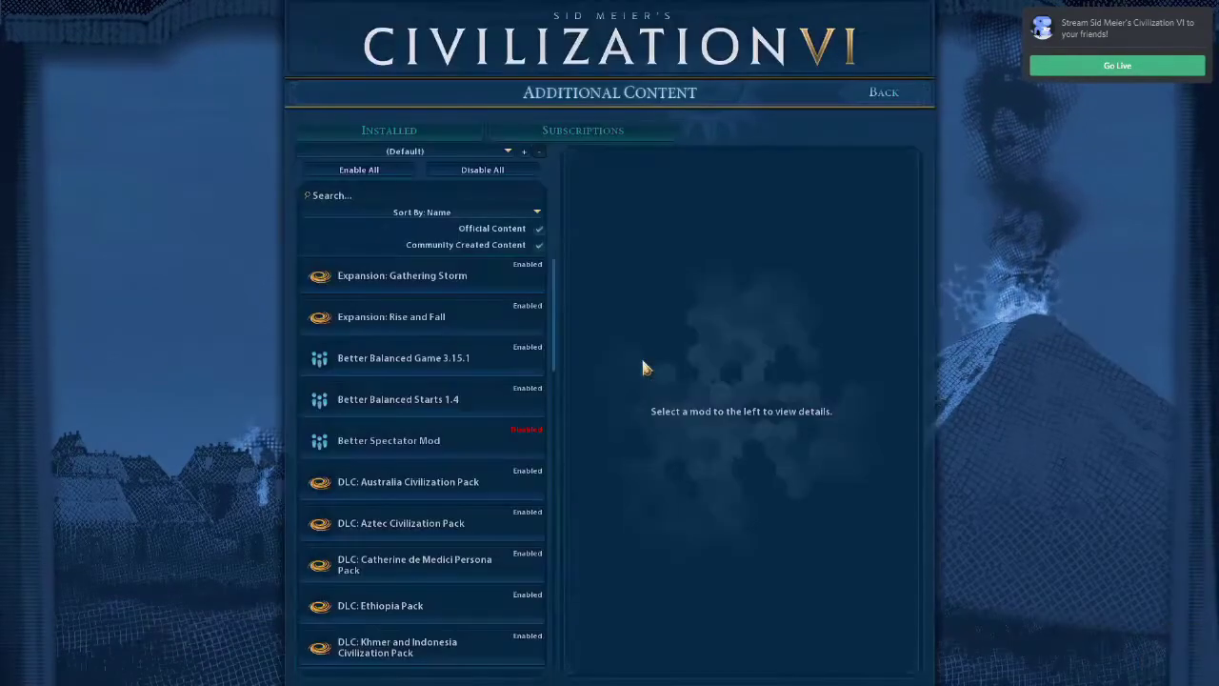
left_click(539, 230)
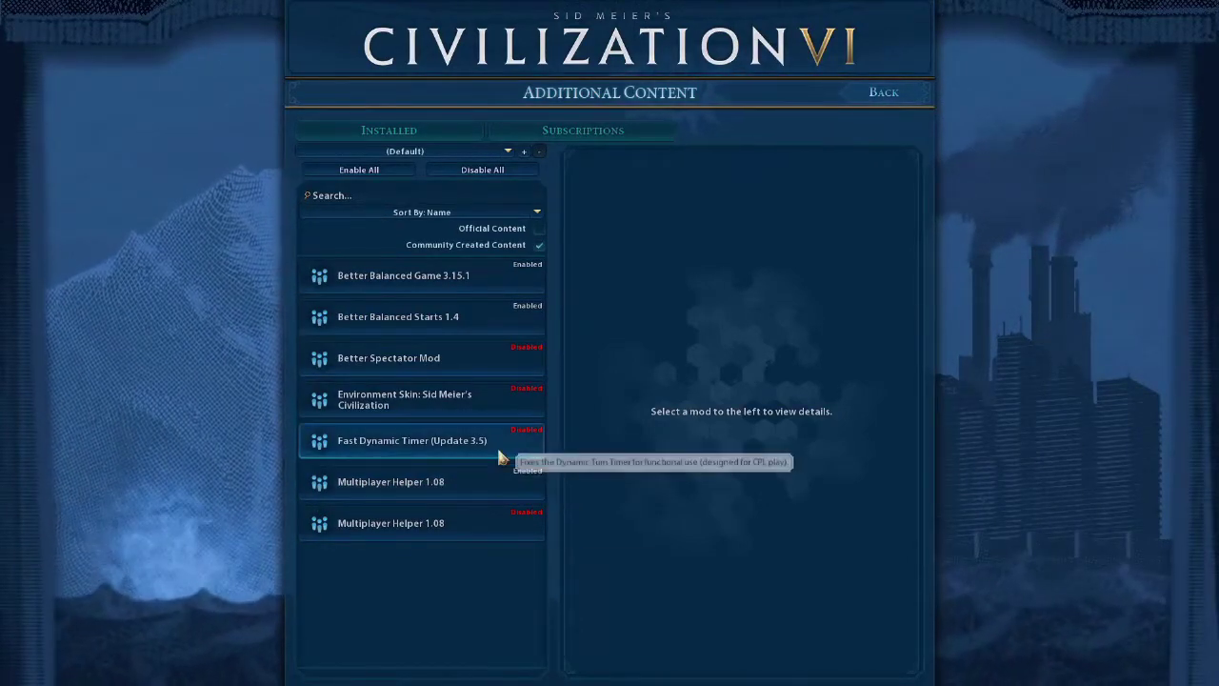
left_click(885, 95)
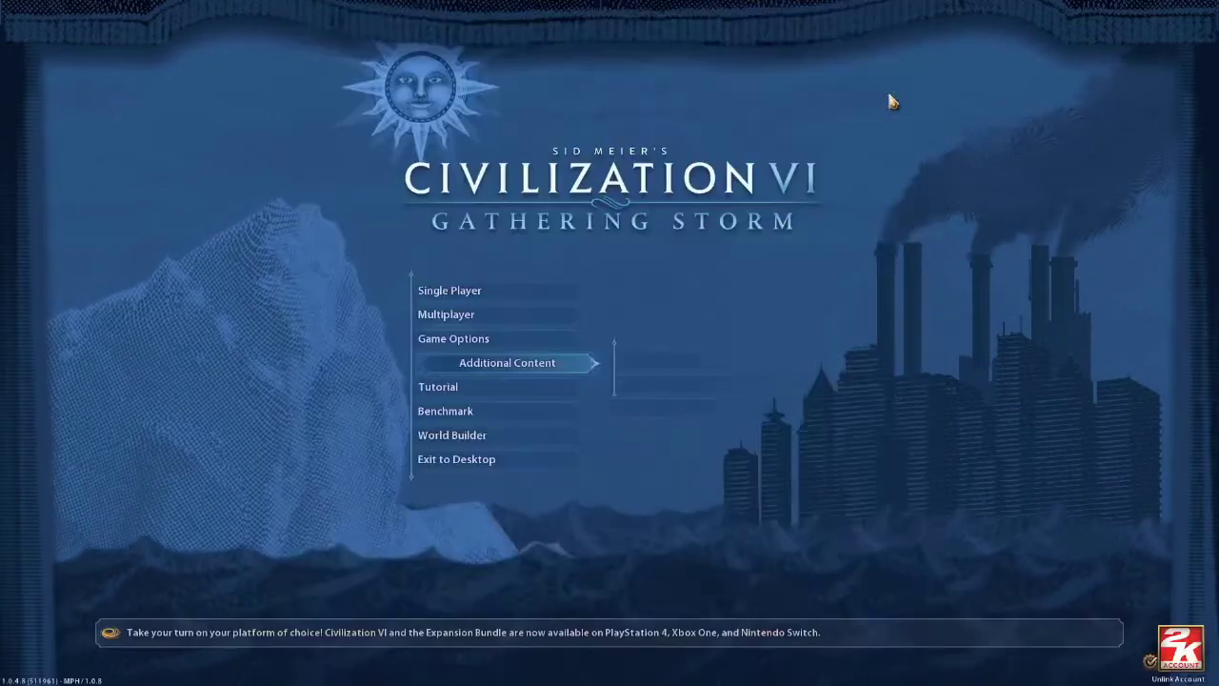
Exit Civilization VI to the desktop and minimise Steam to show the Discord guide.
left_click(469, 467)
left_click(562, 375)
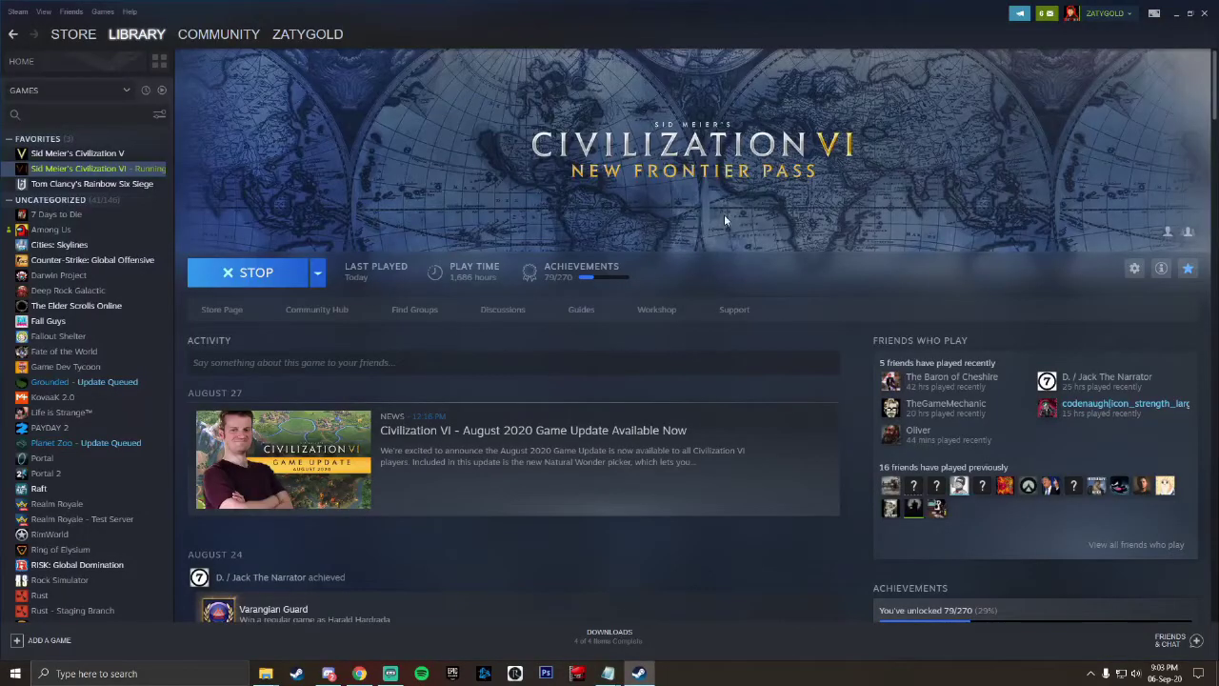
left_click(1177, 15)
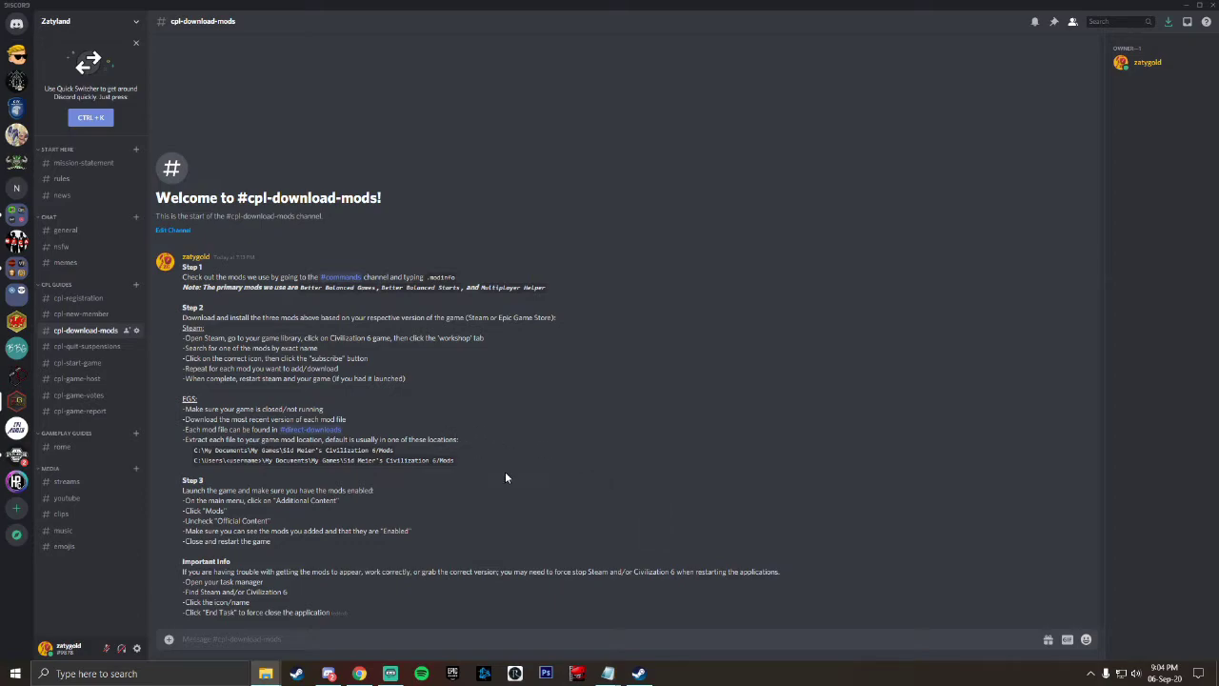
Open Task Manager from the taskbar and end the Steam Client Service process.
right_click(684, 680)
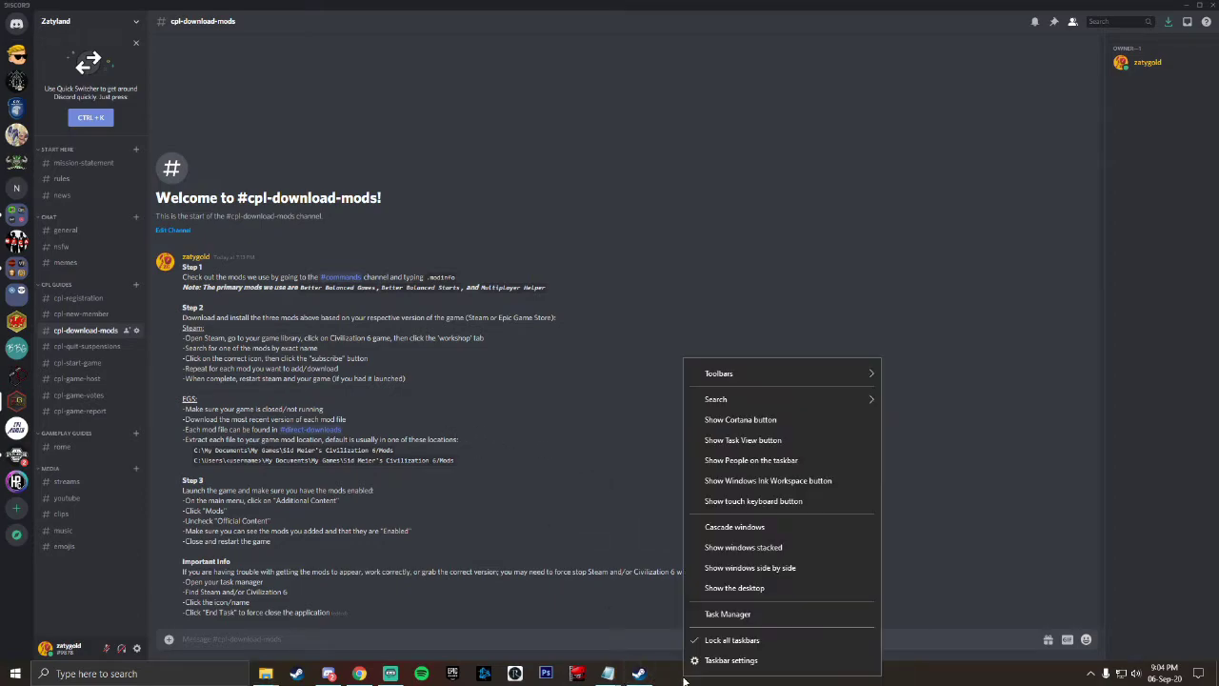
left_click(726, 614)
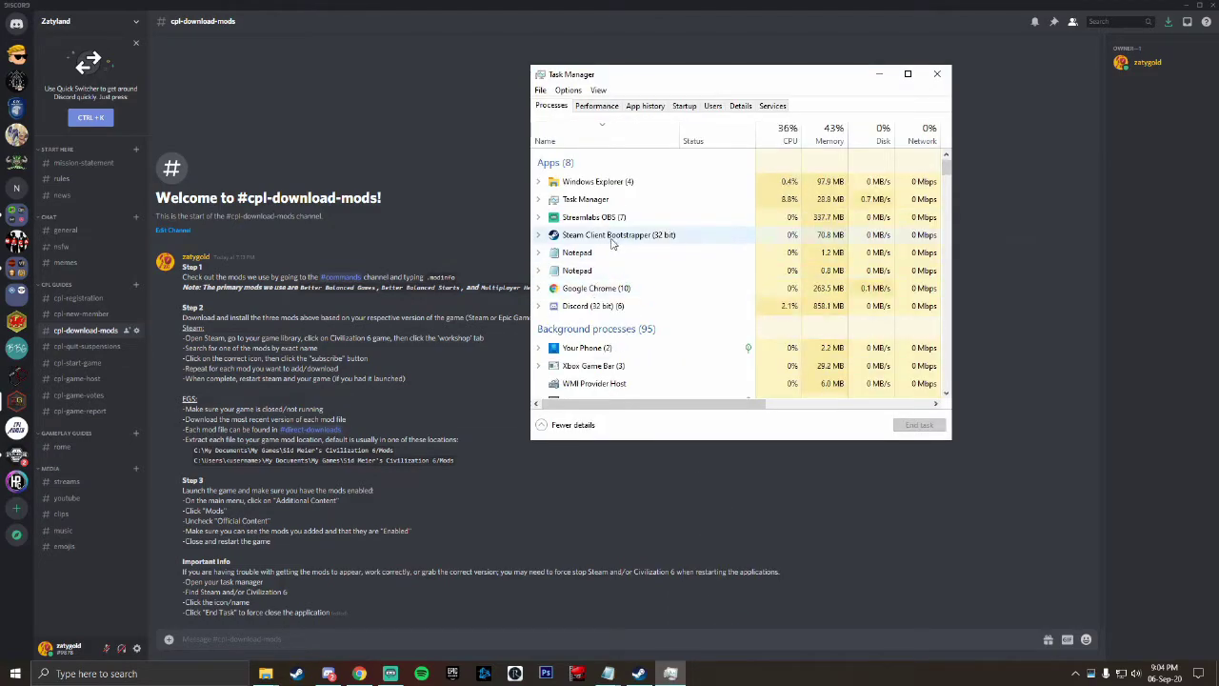
scroll(603, 238, "down", 4)
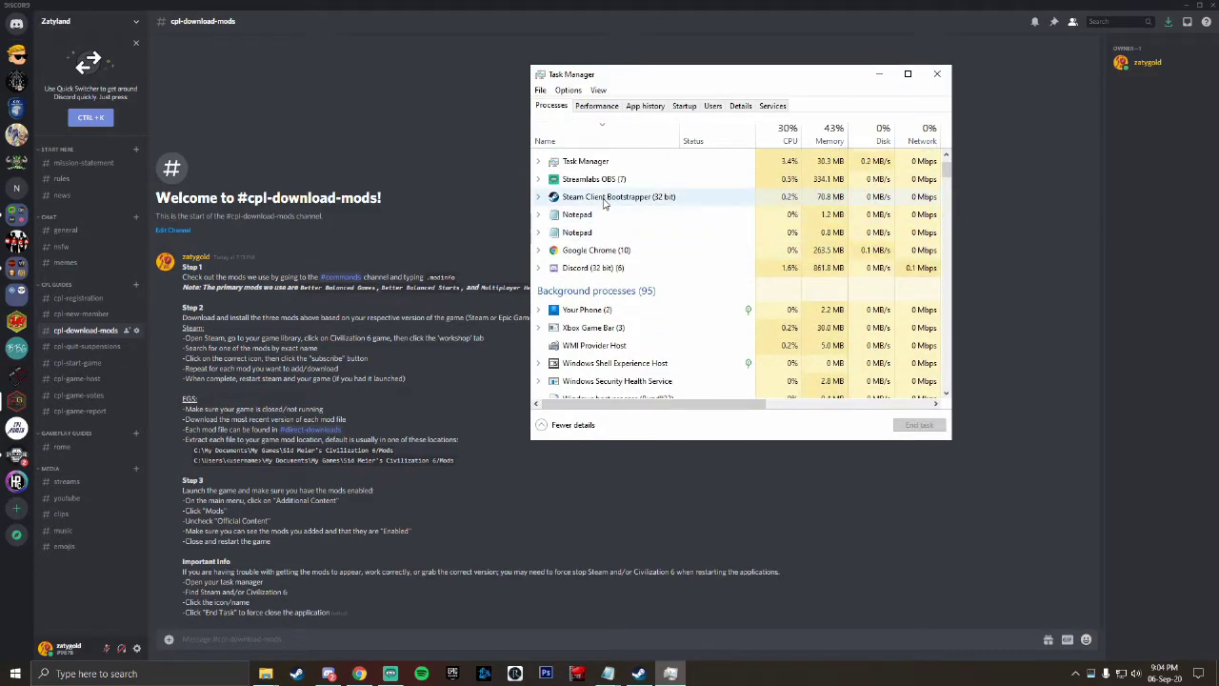
scroll(597, 278, "down", 8)
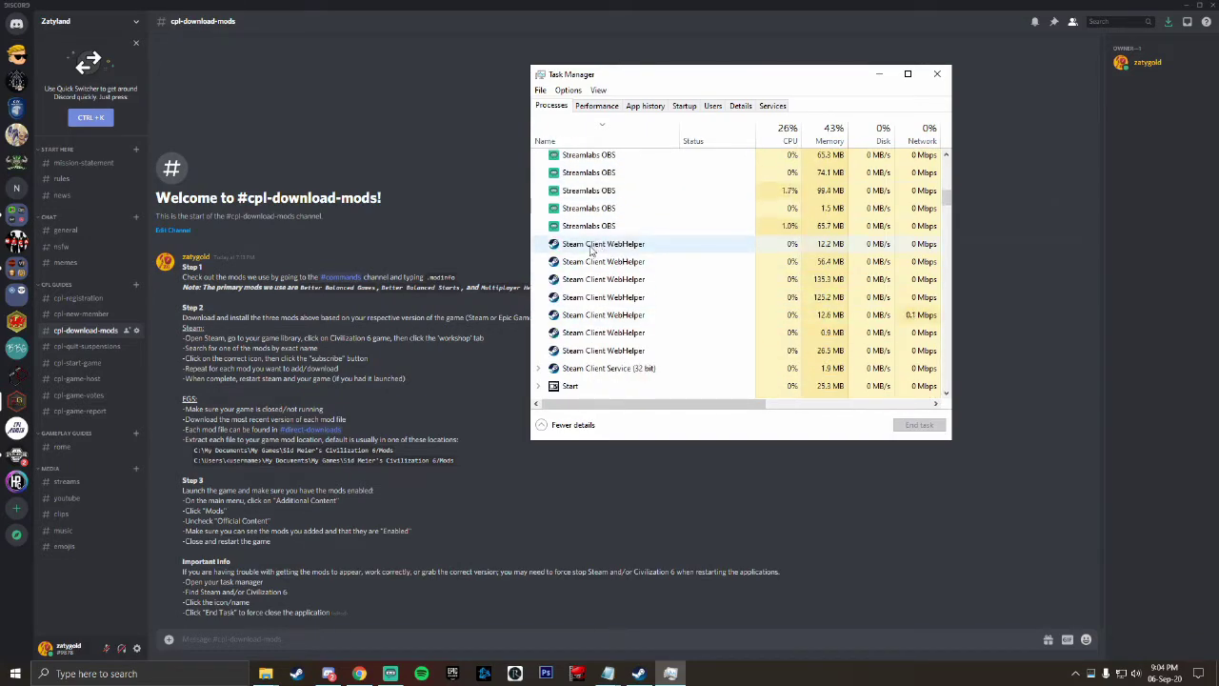
right_click(615, 371)
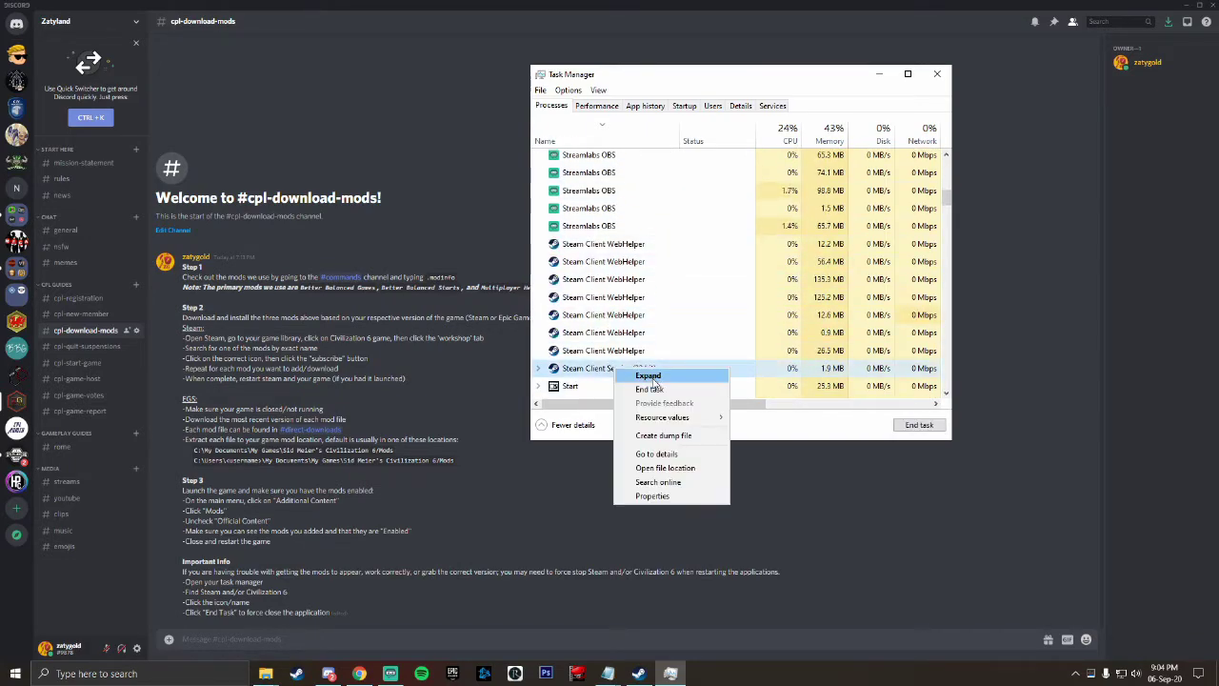
left_click(654, 390)
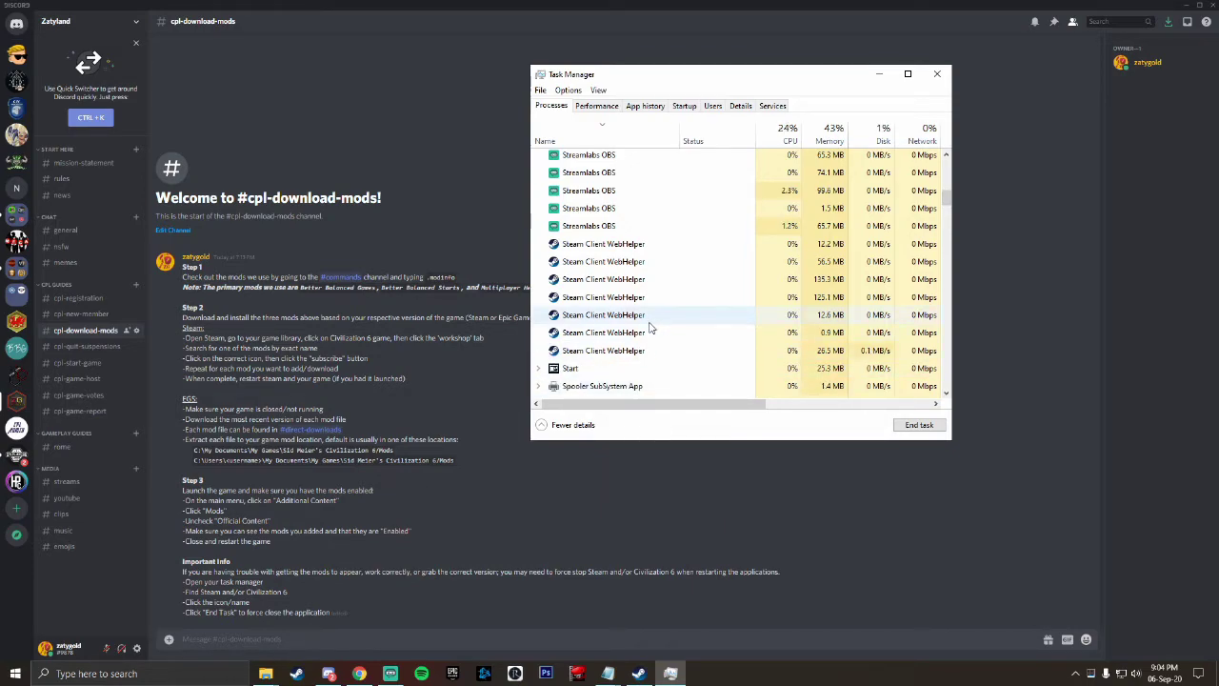
End the Steam Client Bootstrapper process in Task Manager.
scroll(631, 315, "up", 1)
scroll(632, 315, "up", 10)
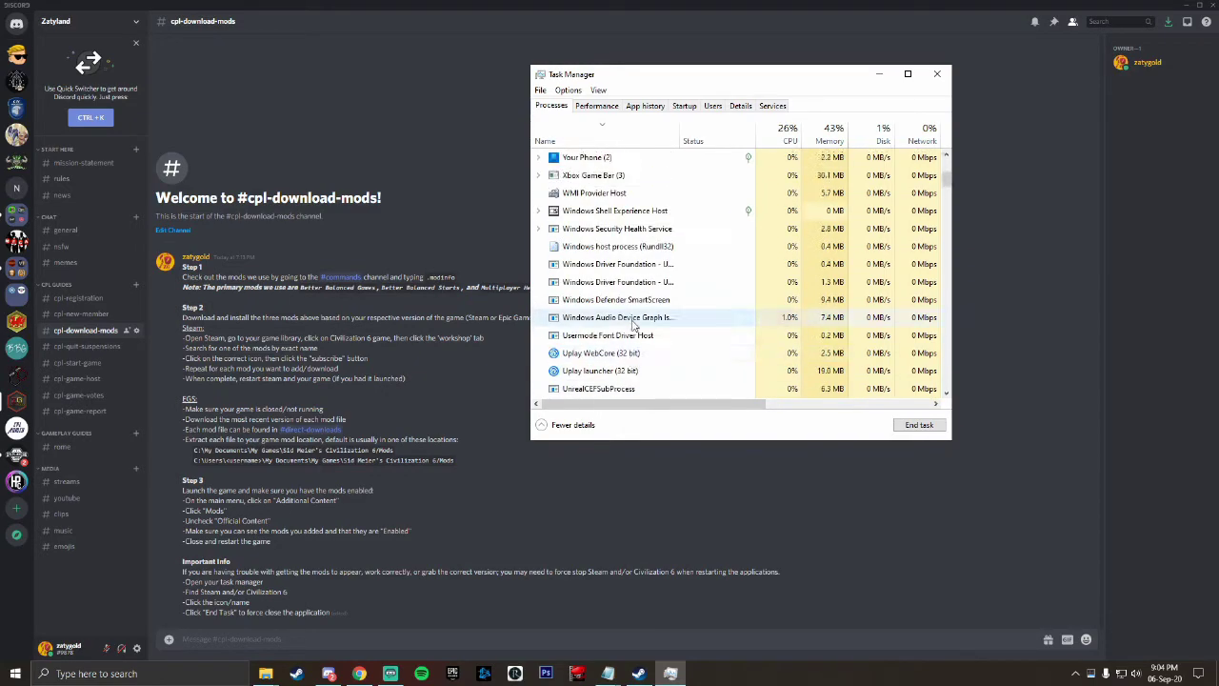
right_click(682, 236)
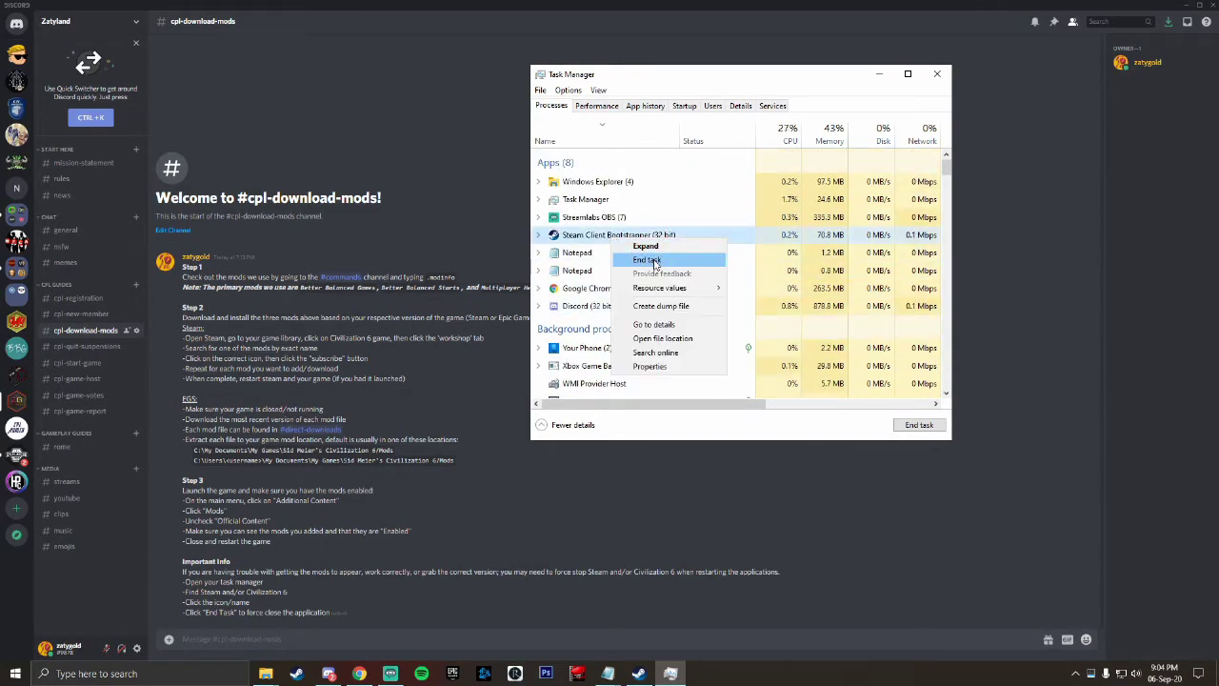
left_click(712, 262)
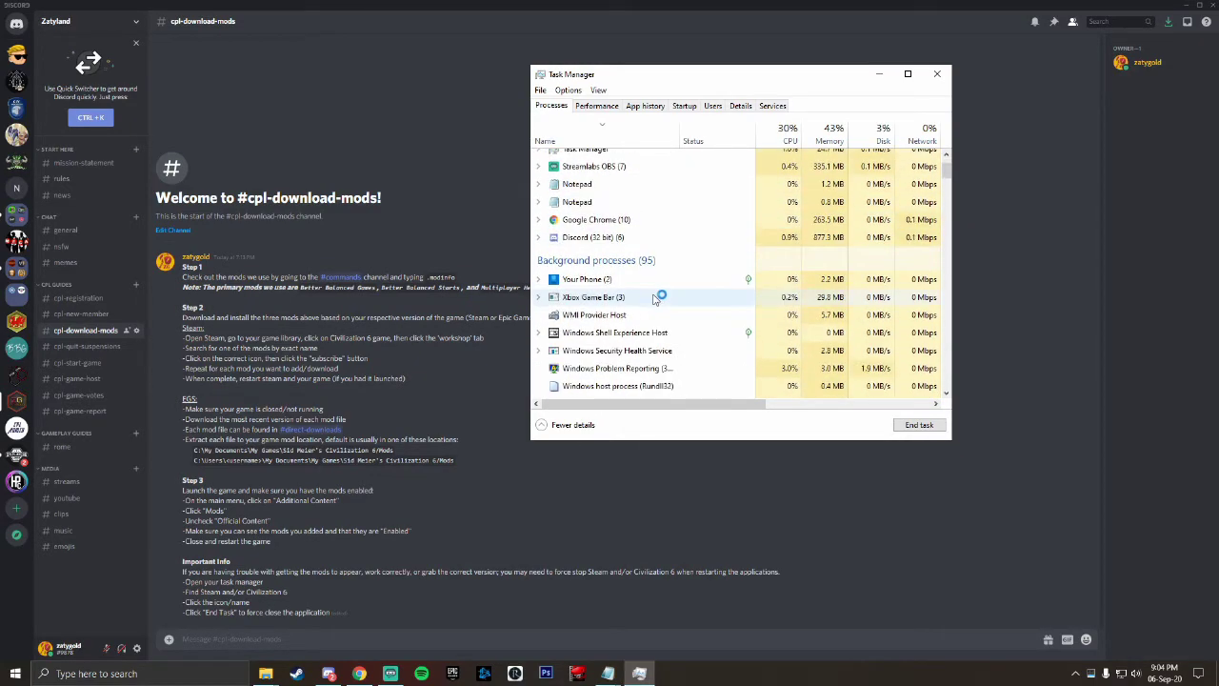
scroll(659, 297, "down", 1)
scroll(653, 286, "up", 3)
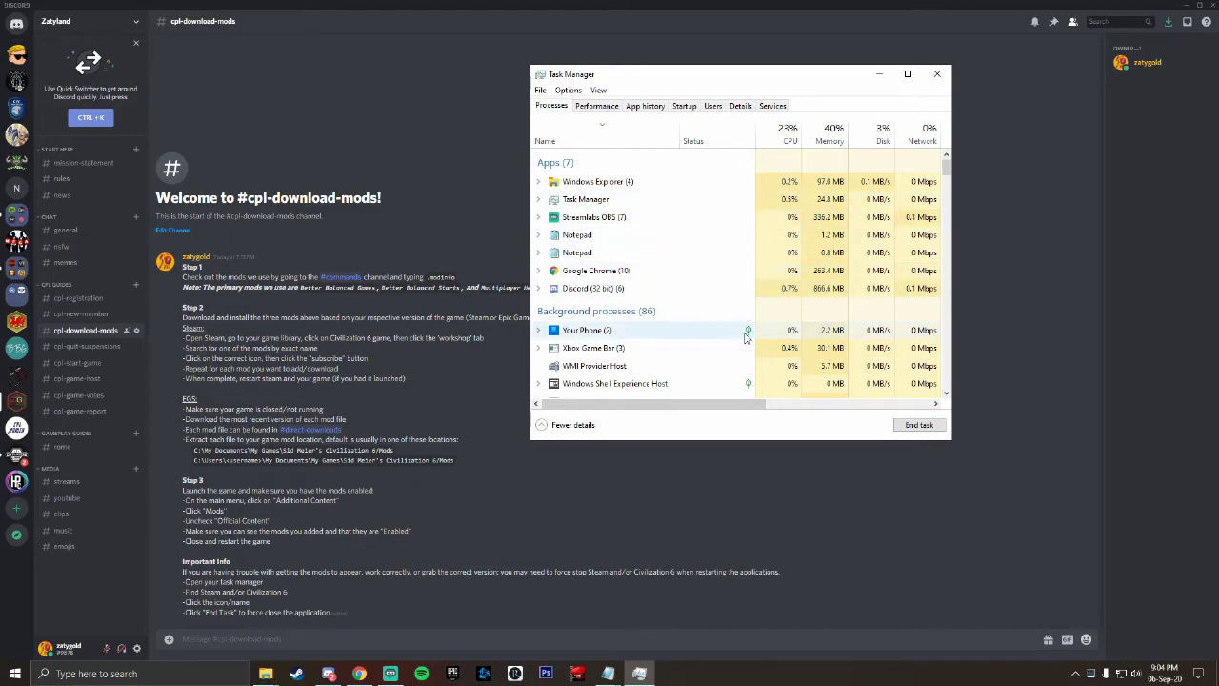
left_click(937, 73)
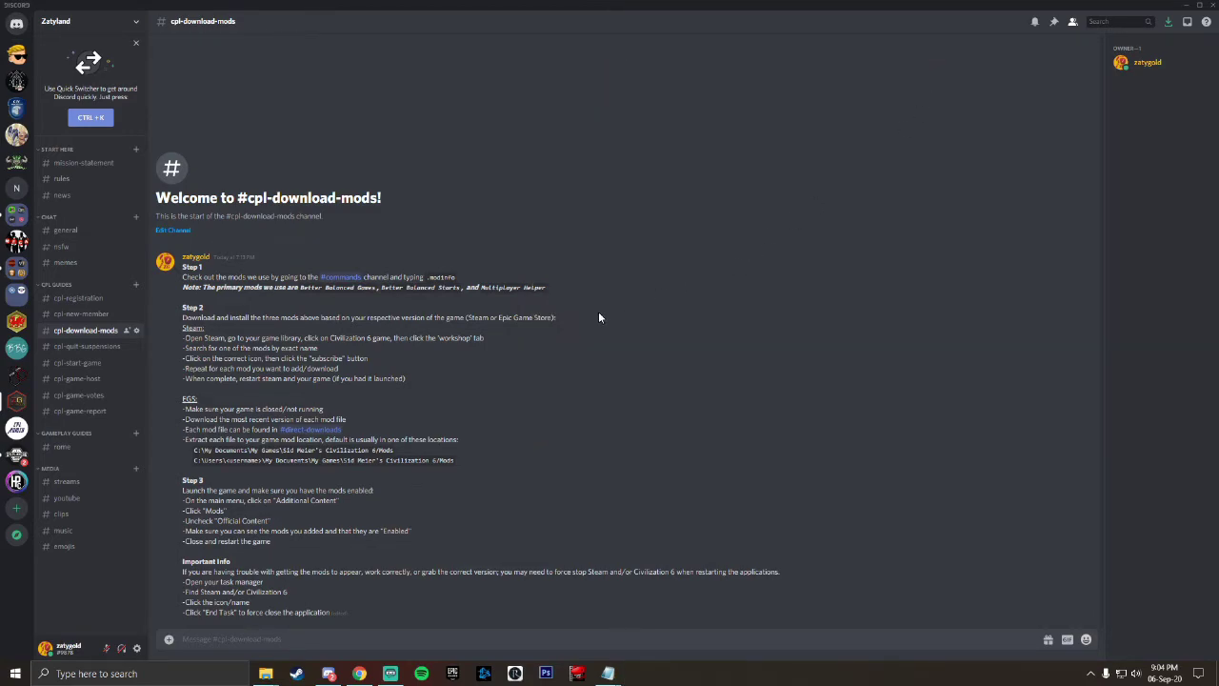